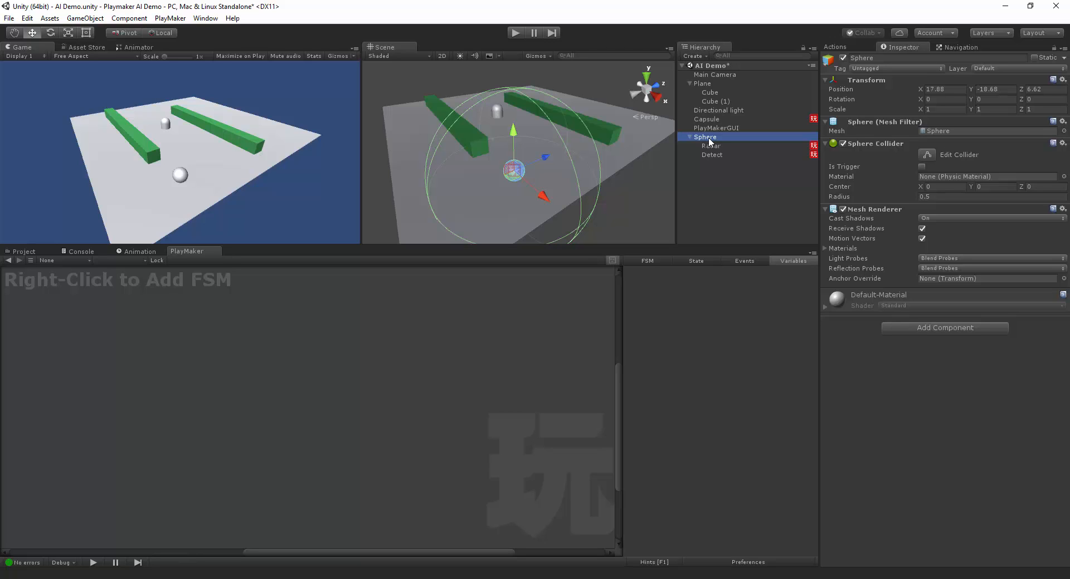
Add a second PlayMaker FSM component to the Capsule, name it Set Player Object and open it for editing.
left_click(705, 119)
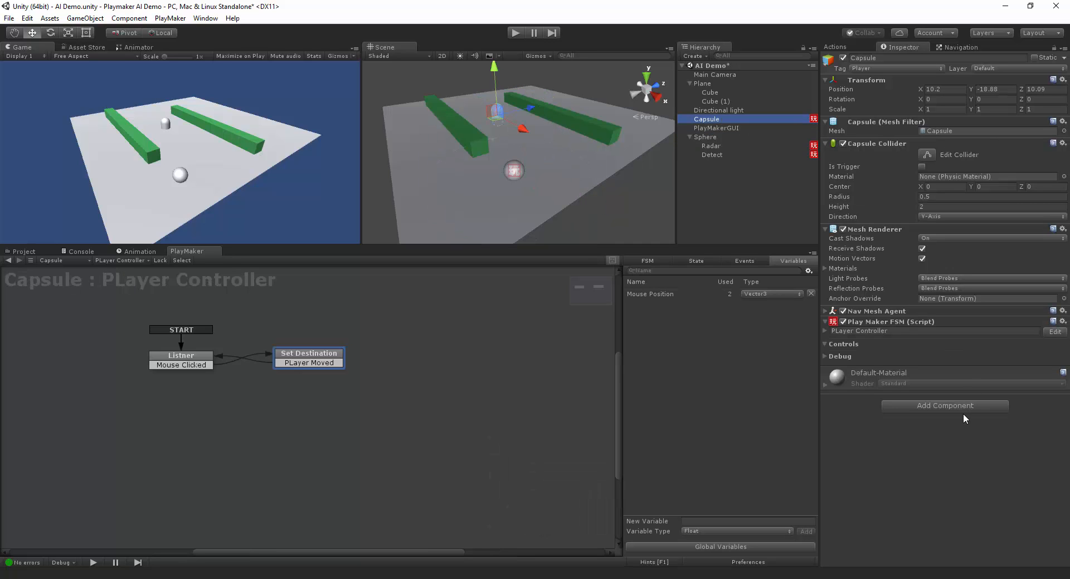
left_click(963, 407)
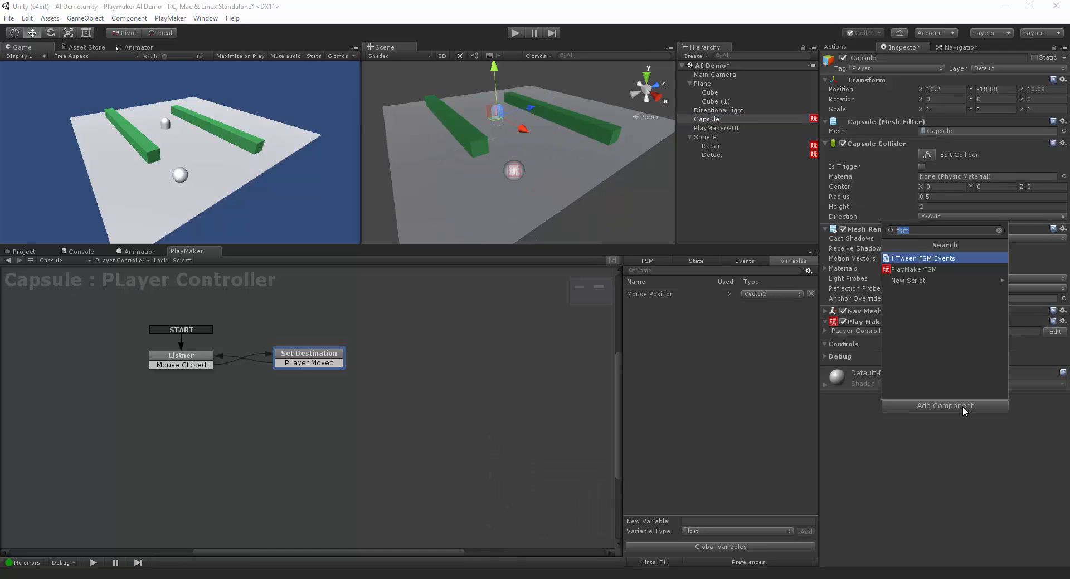
left_click(925, 270)
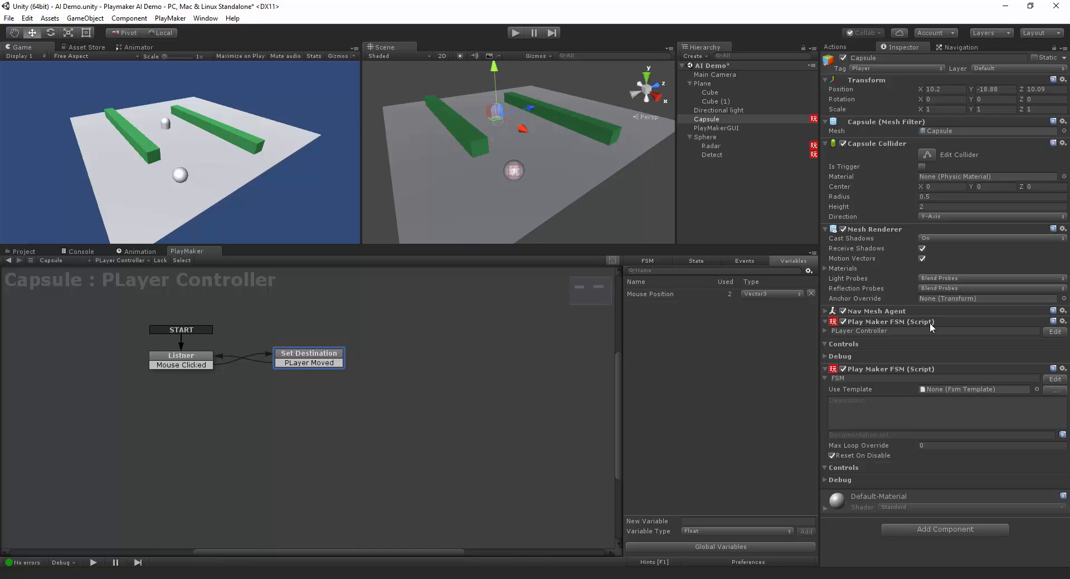
left_click(875, 378)
type("Se")
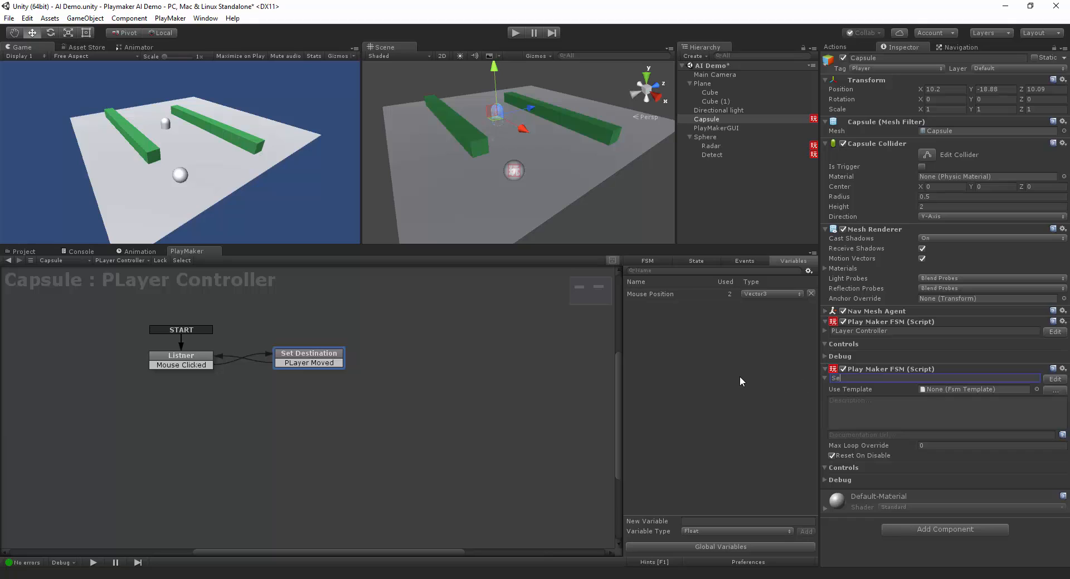
type("t Player Object")
left_click(1055, 379)
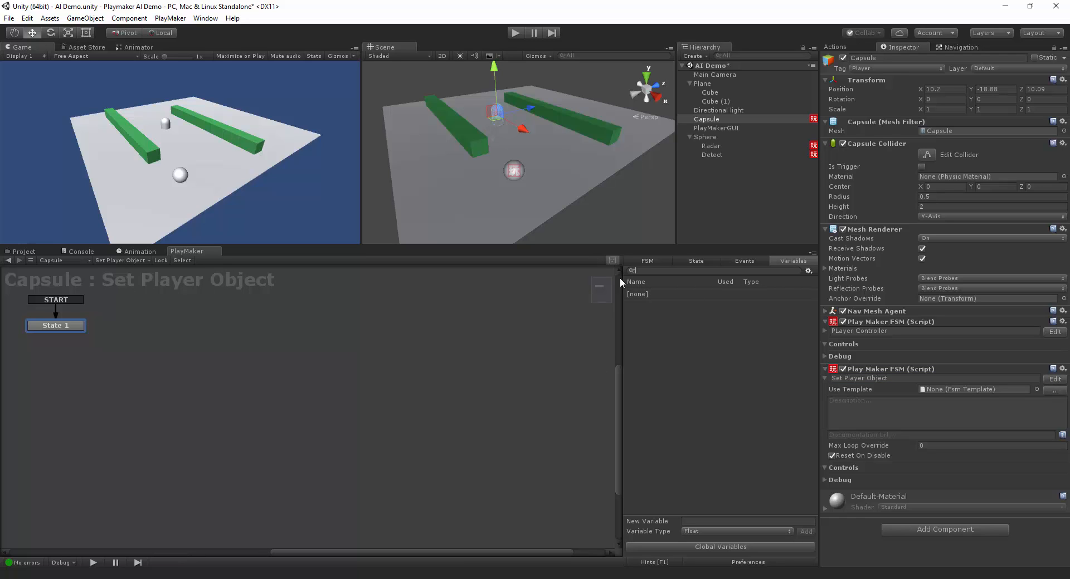
Create a global variable of type GameObject named Player Object.
left_click(688, 259)
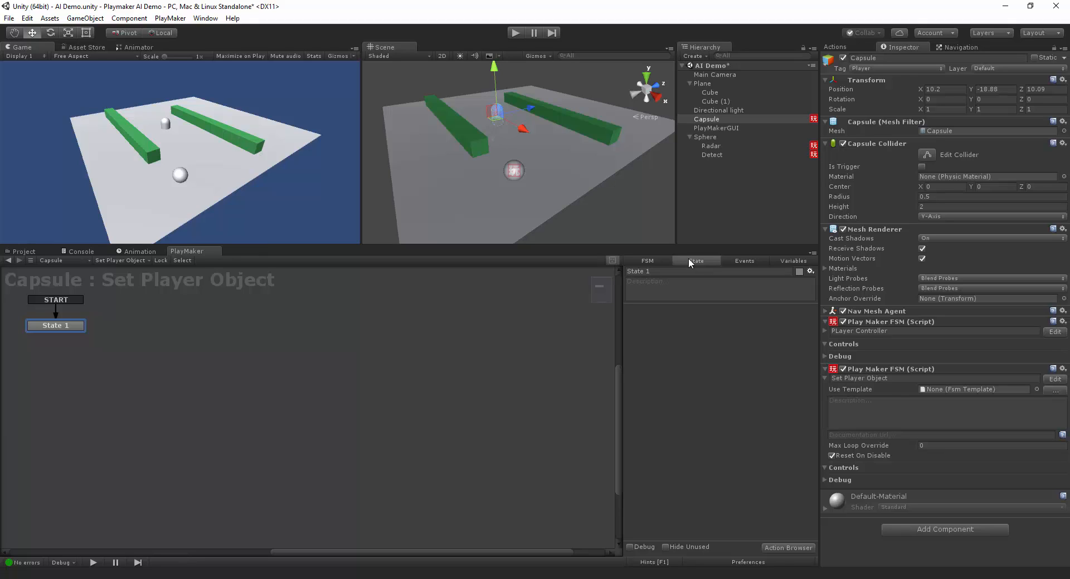
left_click(794, 262)
left_click(747, 547)
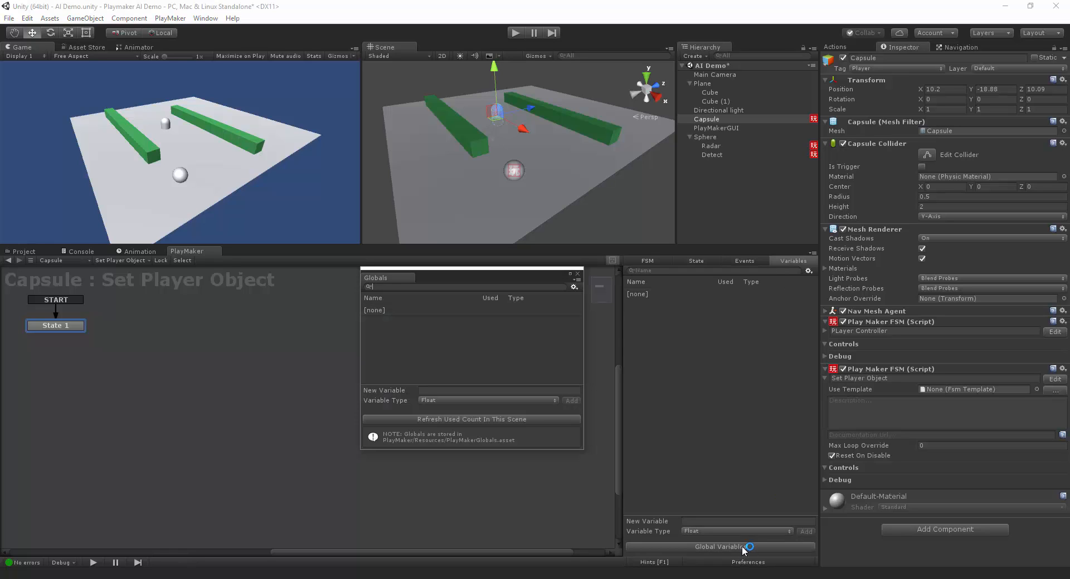
left_click(443, 401)
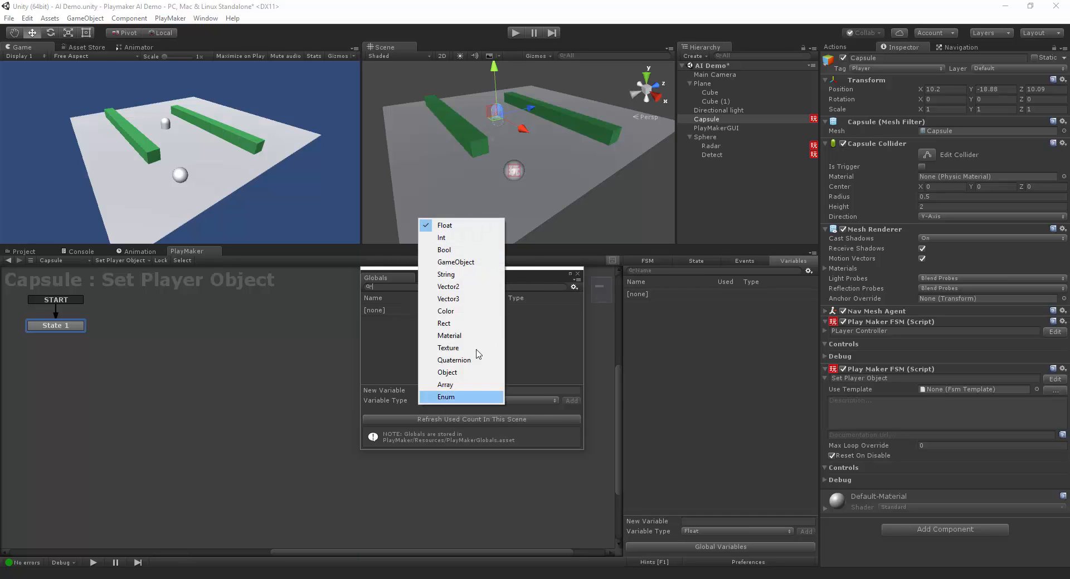
left_click(487, 263)
left_click(453, 390)
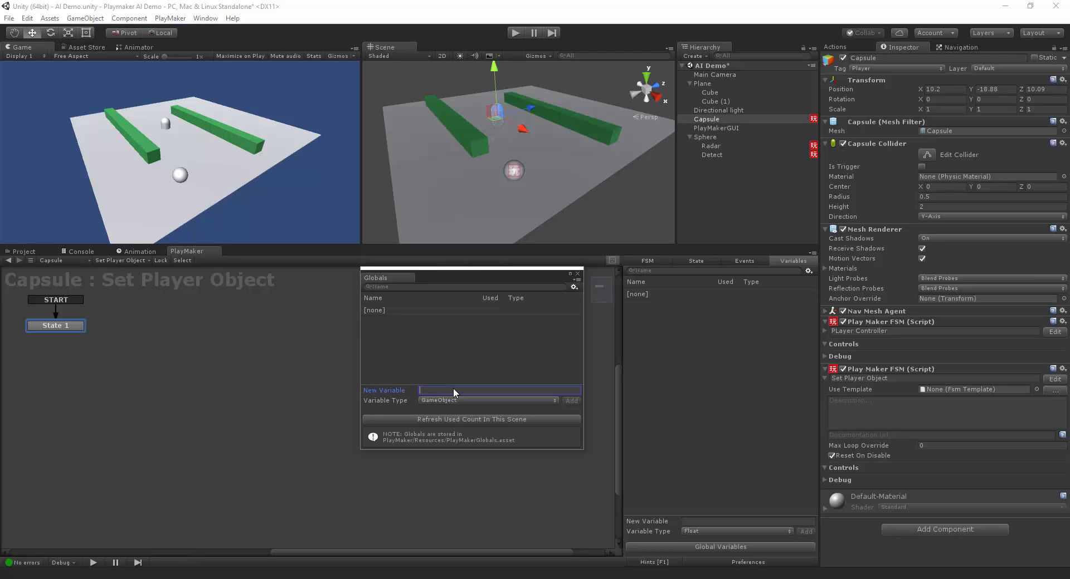
type("Player Object")
left_click(571, 401)
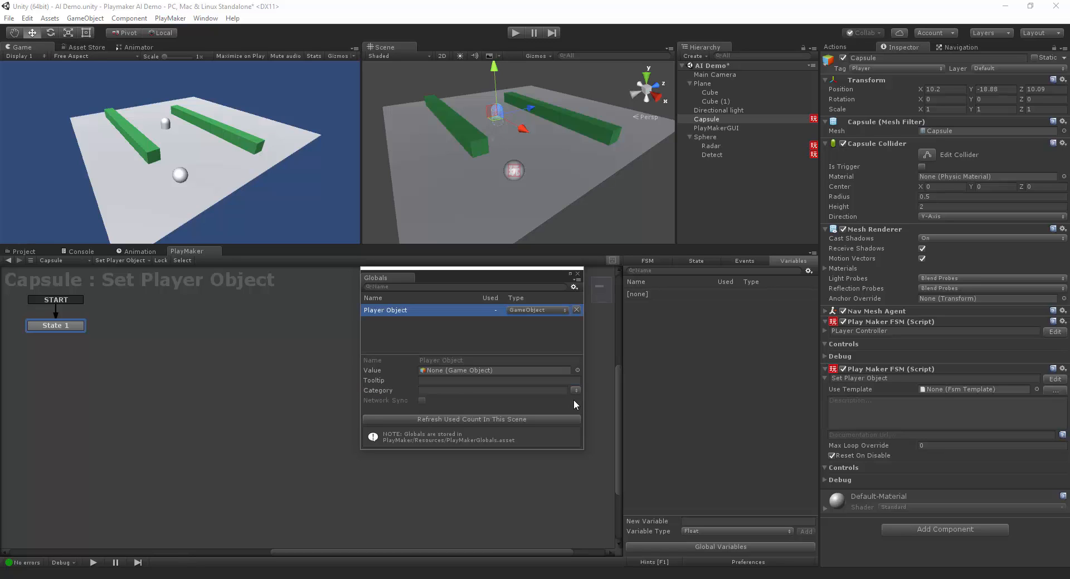
left_click(577, 274)
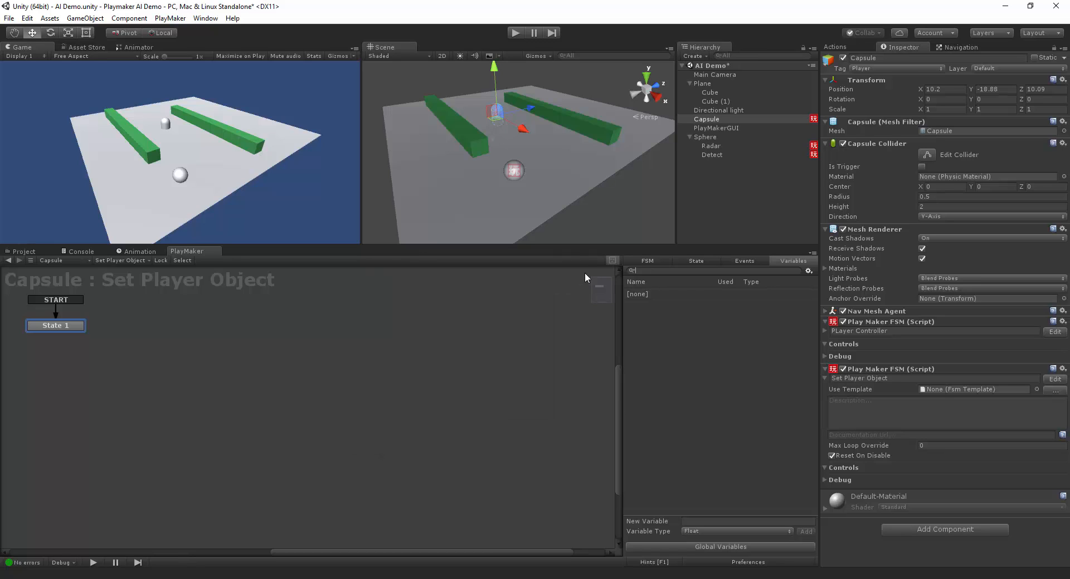
Add a Find Game Object action to State 1 of the Set Player Object FSM.
left_click(695, 262)
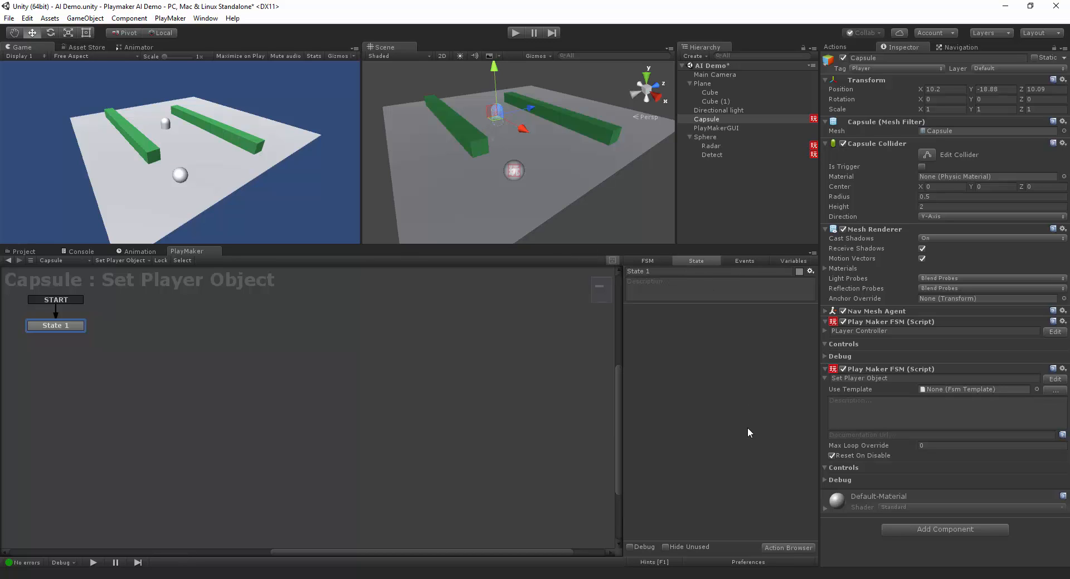
left_click(786, 548)
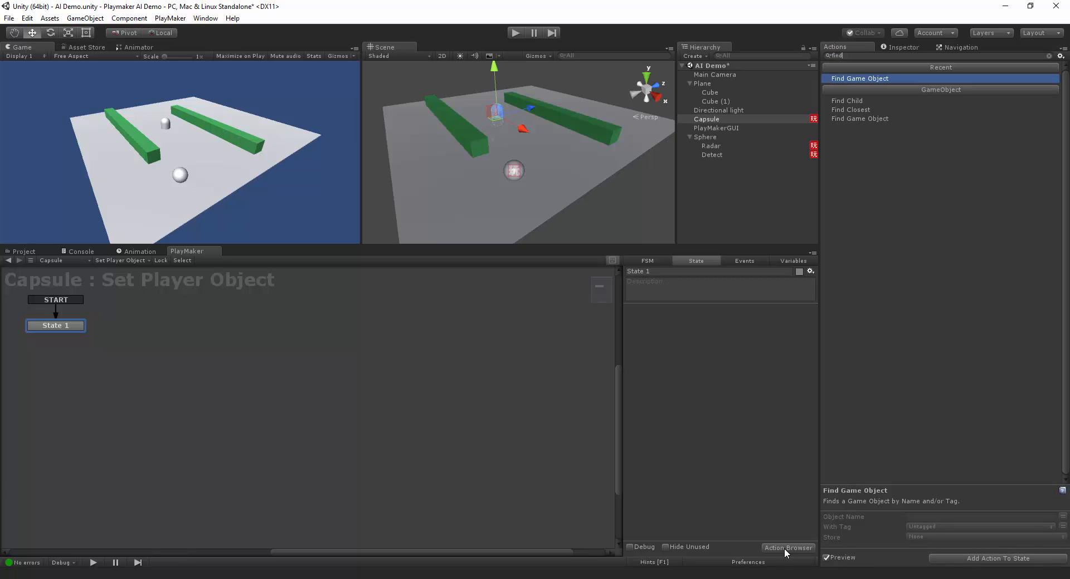
key("Return")
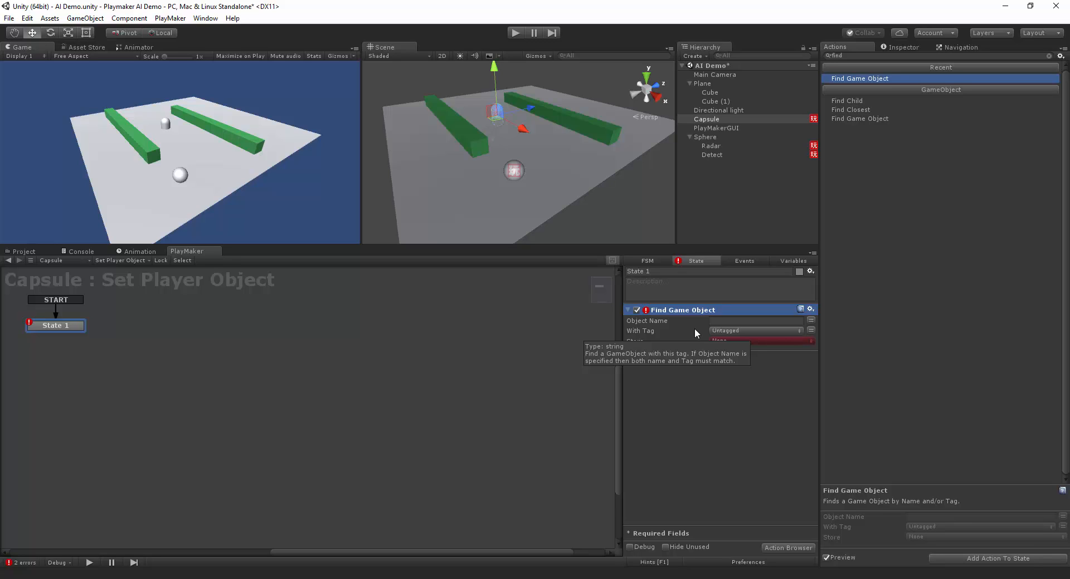
Set the Find Game Object action to look for the Player tag and store the result in the global Player Object.
left_click(741, 331)
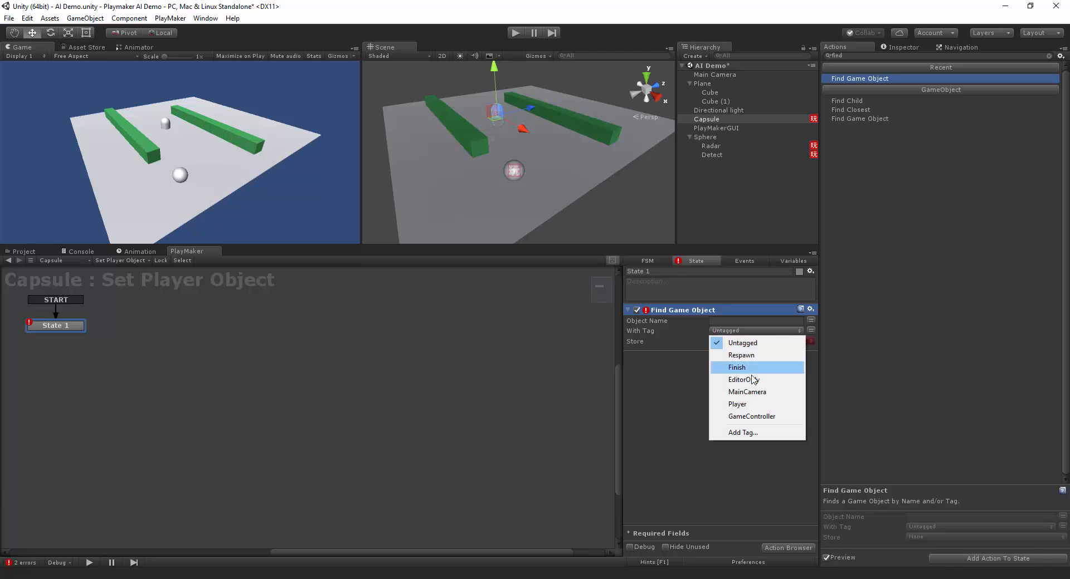
left_click(752, 406)
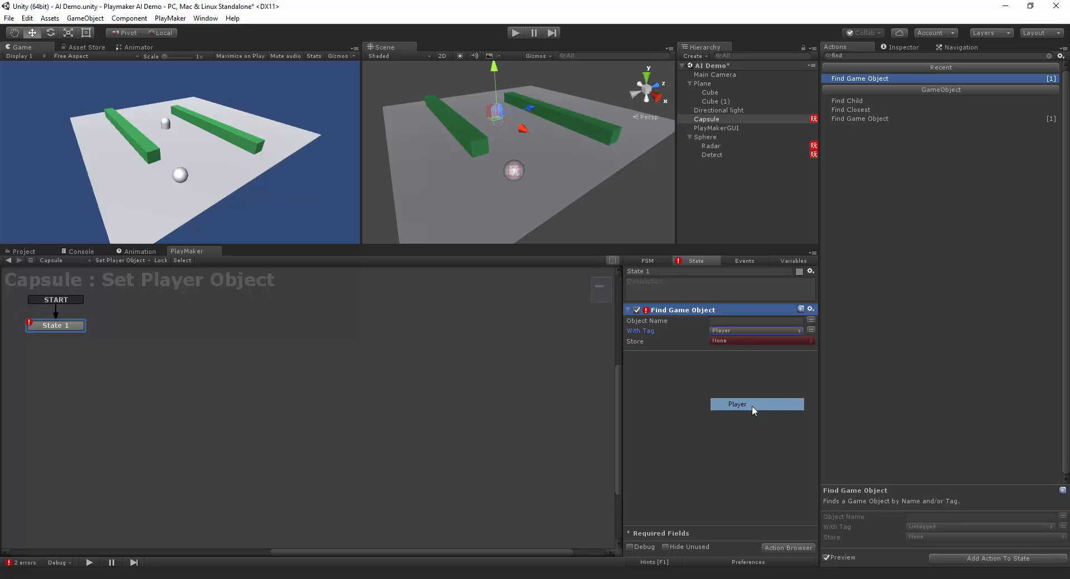
left_click(723, 341)
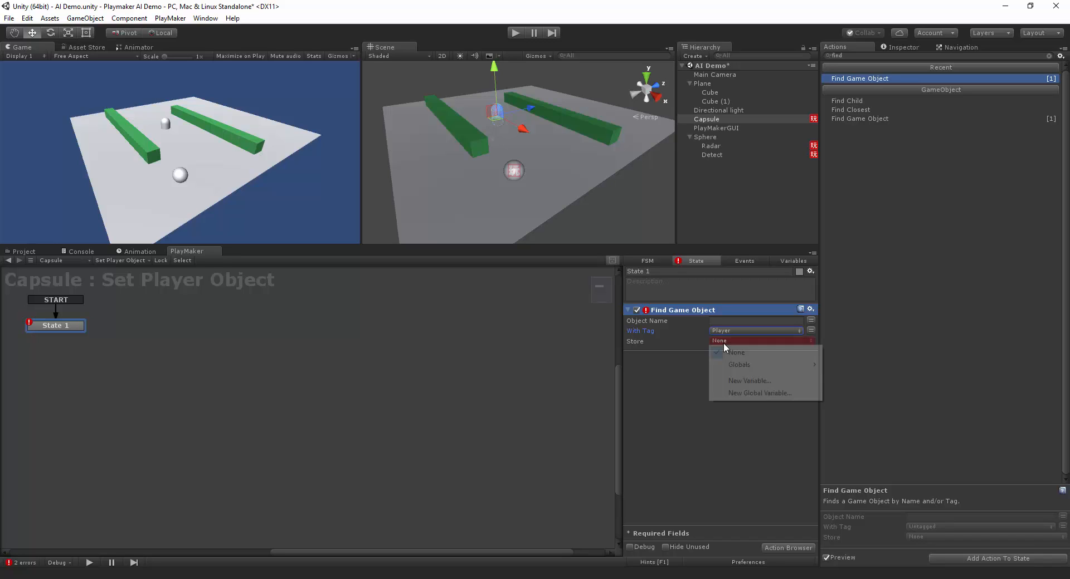
mouse_move(768, 366)
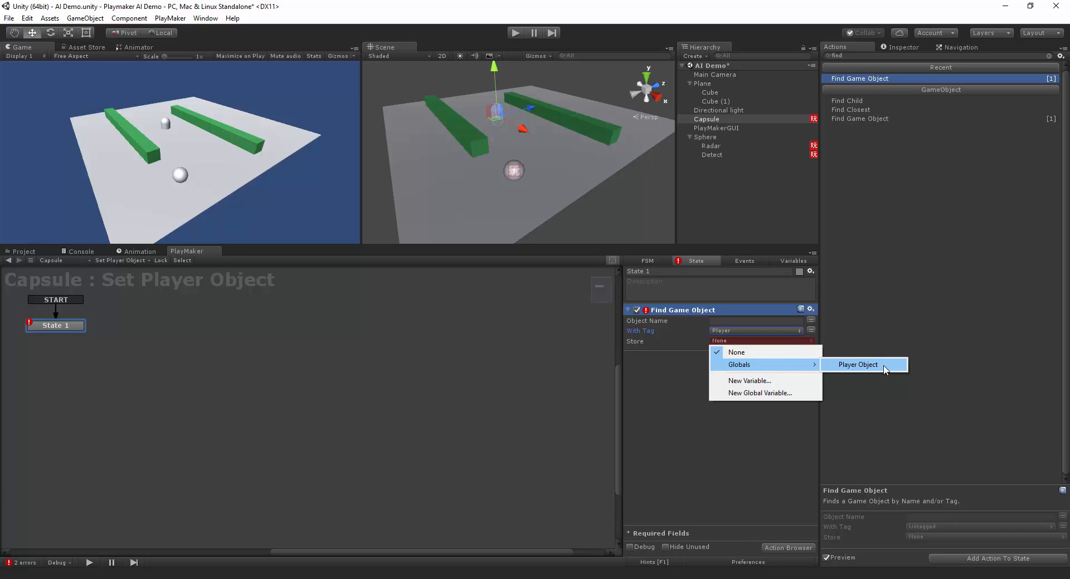
left_click(883, 366)
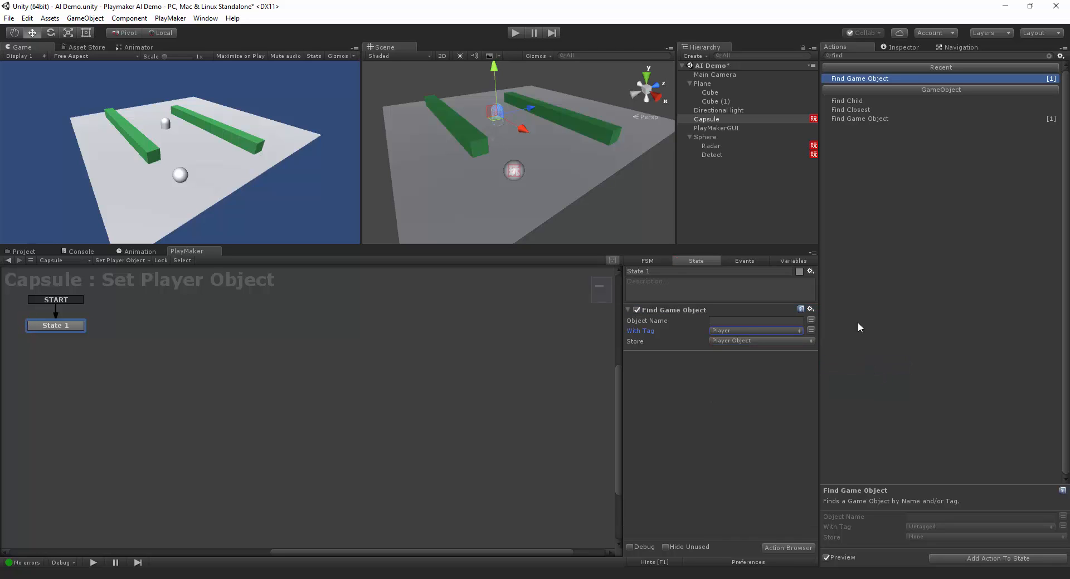
Add a Nav Mesh Agent component to the Sphere.
left_click(728, 137)
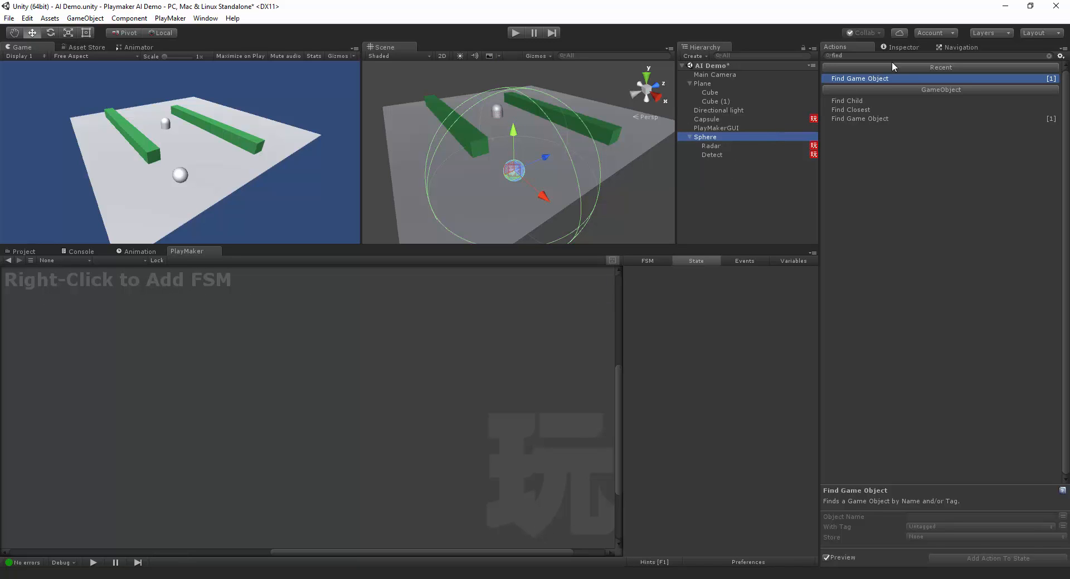
left_click(907, 48)
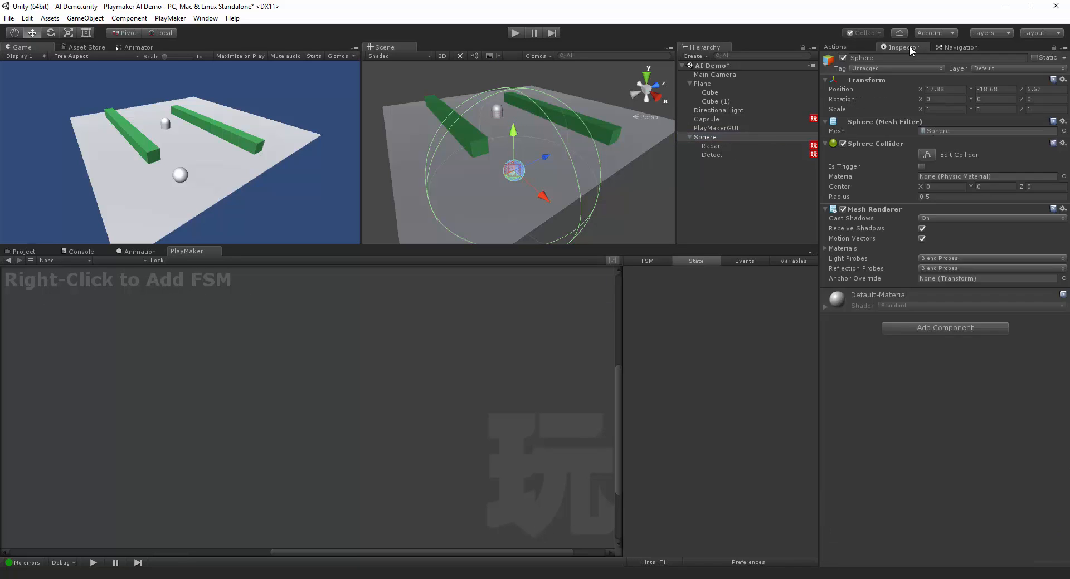
left_click(931, 329)
type("nav")
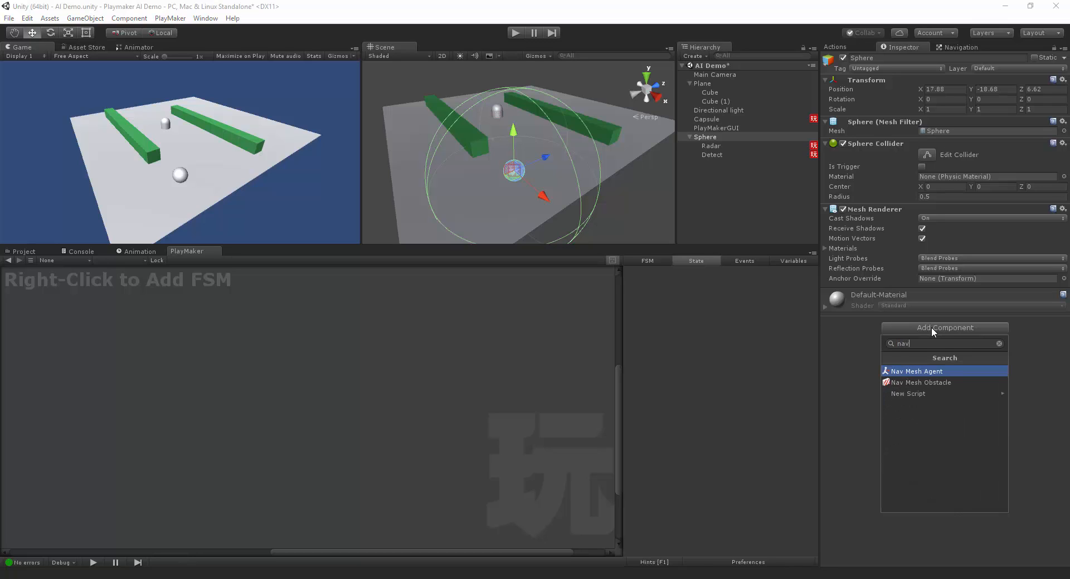
key("Return")
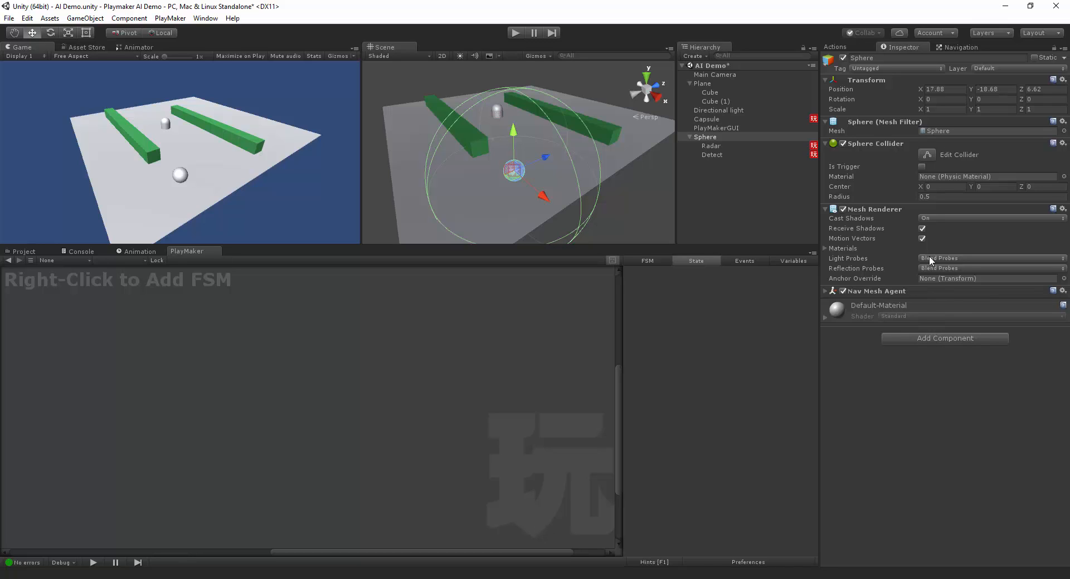
Add a PlayMaker FSM component to the Sphere, name it AI Movement and open it for editing.
left_click(955, 338)
type("fsm")
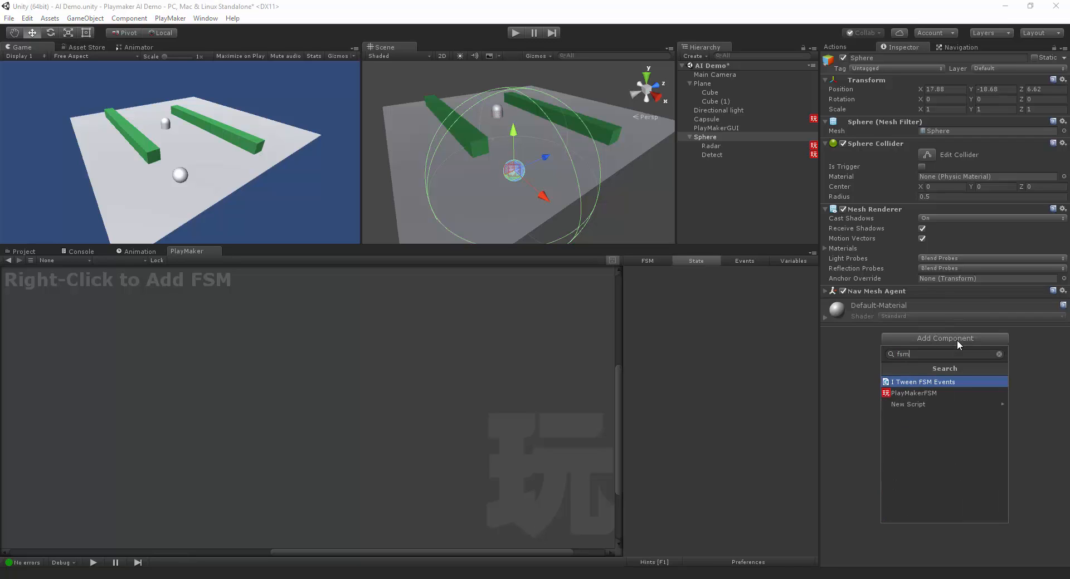
key("Down")
key("Return")
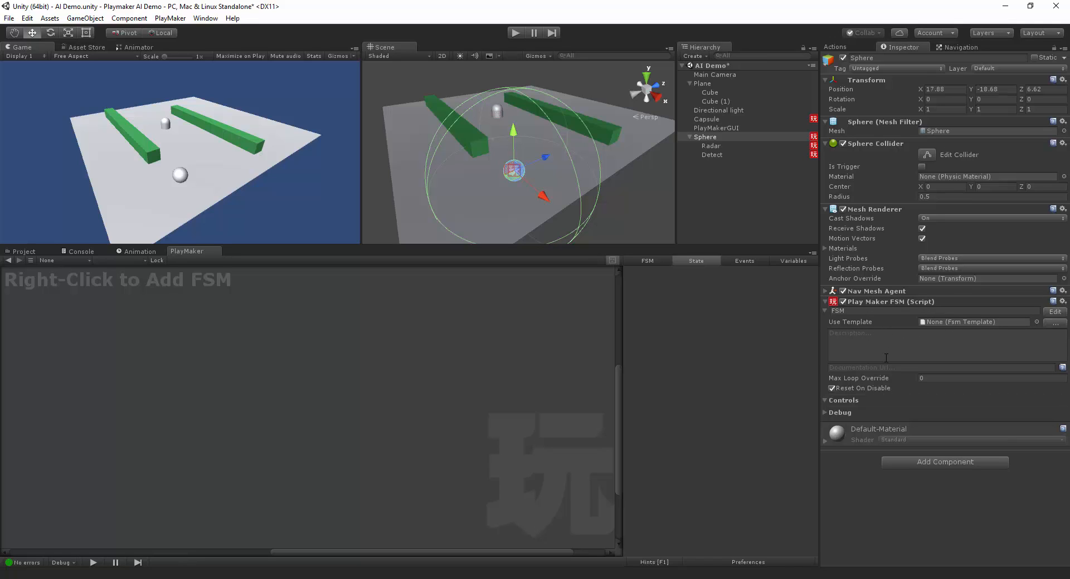
left_click(869, 310)
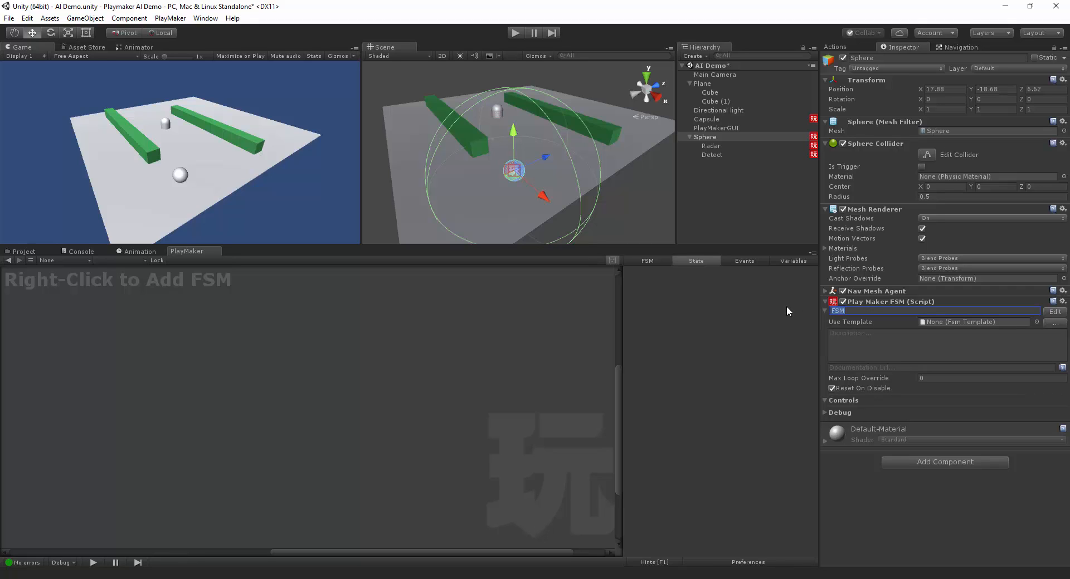
type("AI Movement")
left_click(1055, 312)
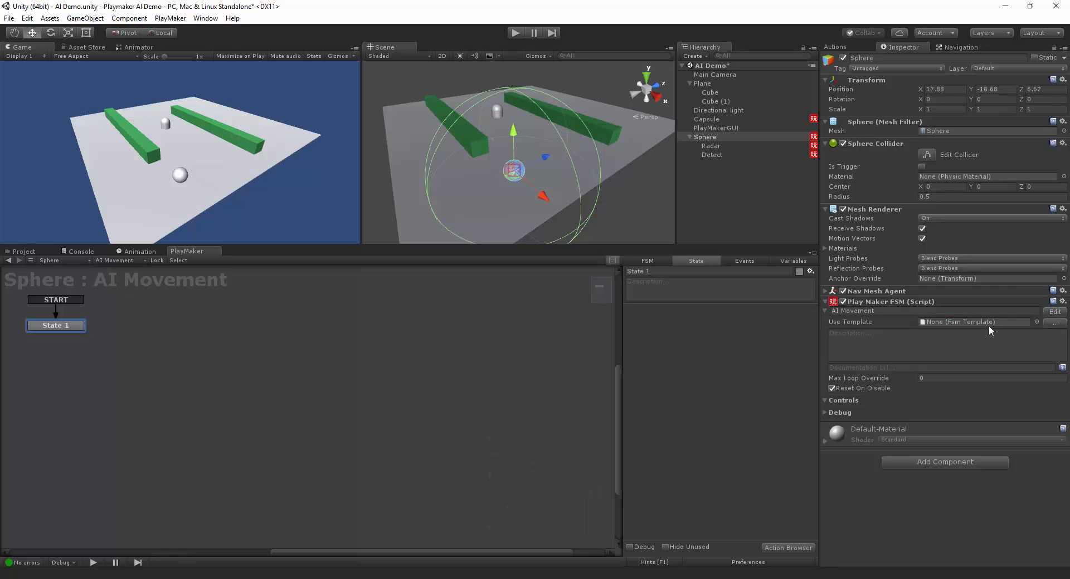
Add two states to the AI Movement FSM and arrange one below State 1 and the other beside it.
left_click_drag(56, 326, 247, 353)
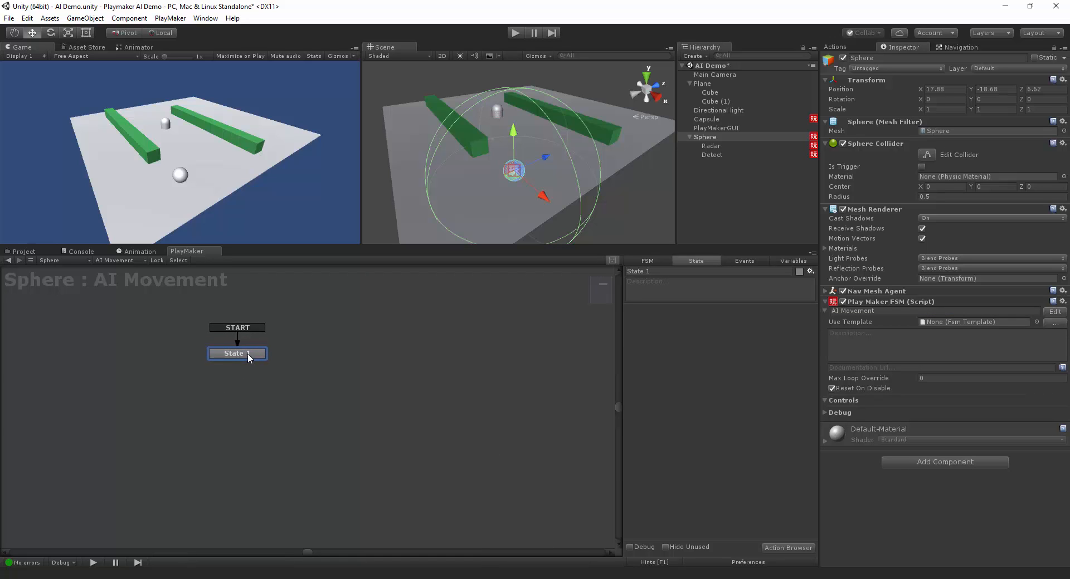
right_click(242, 425)
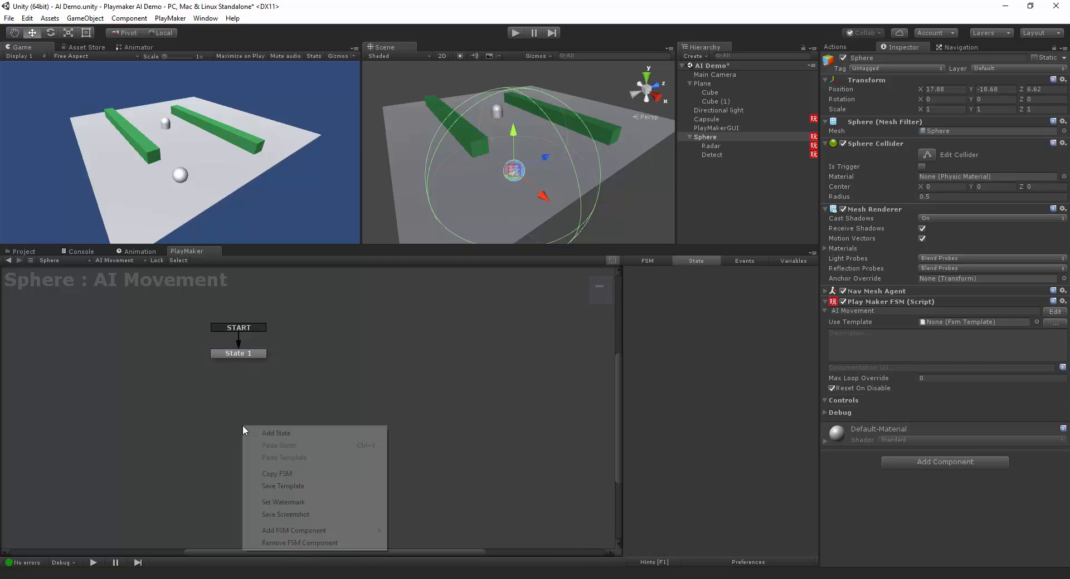
left_click(276, 433)
right_click(360, 386)
left_click(379, 393)
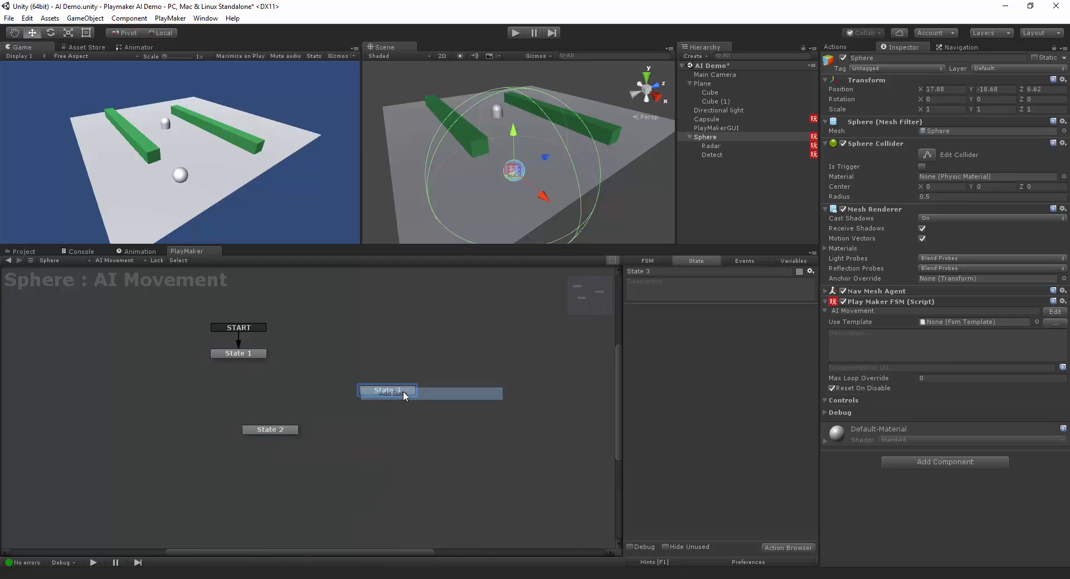
left_click_drag(268, 432, 253, 421)
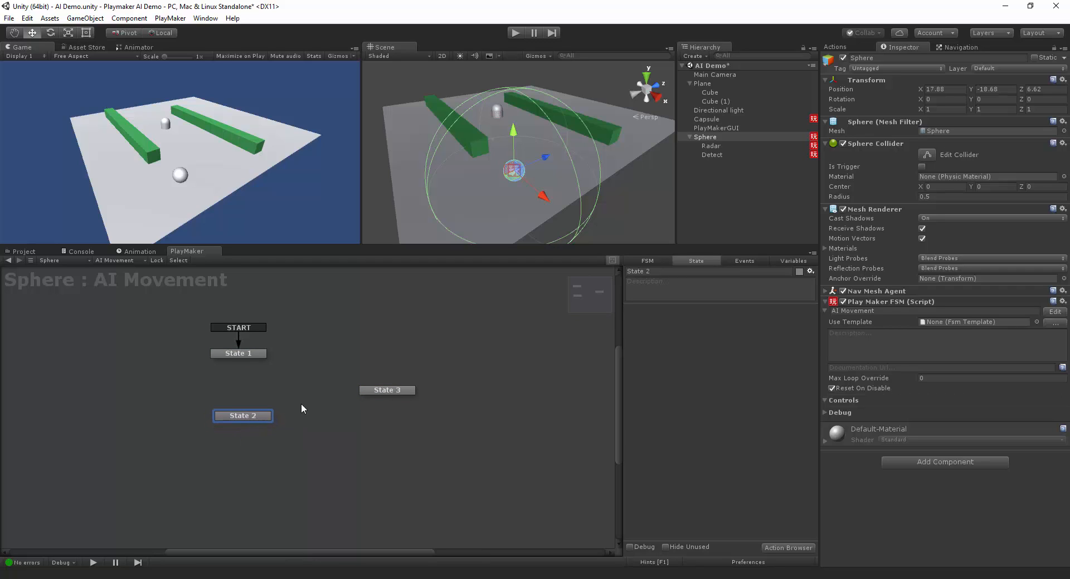
left_click_drag(383, 392, 353, 381)
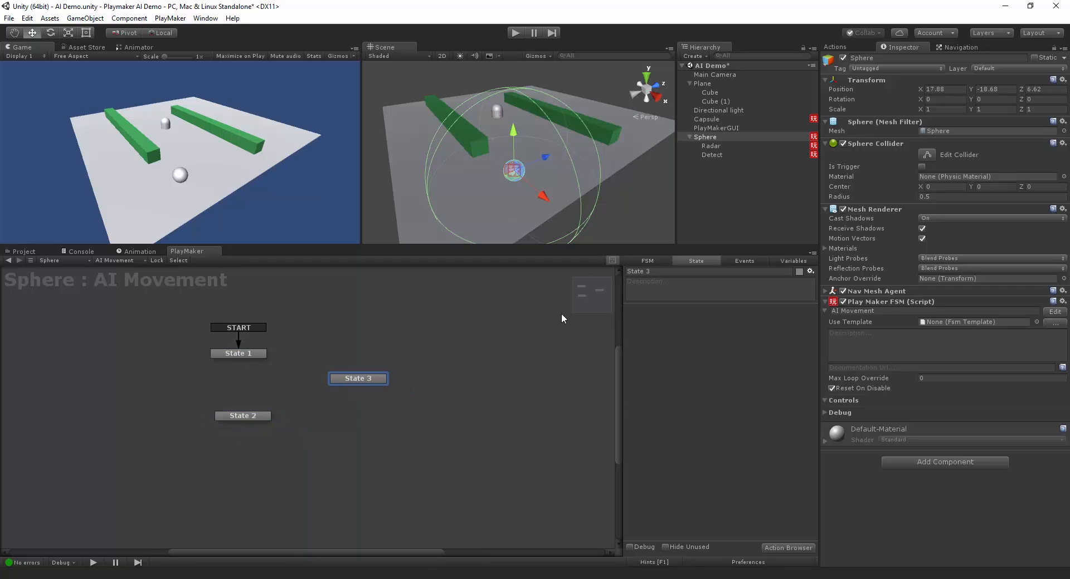
Rename State 3 of the AI Movement FSM as Set Destination.
left_click(680, 274)
type("Se")
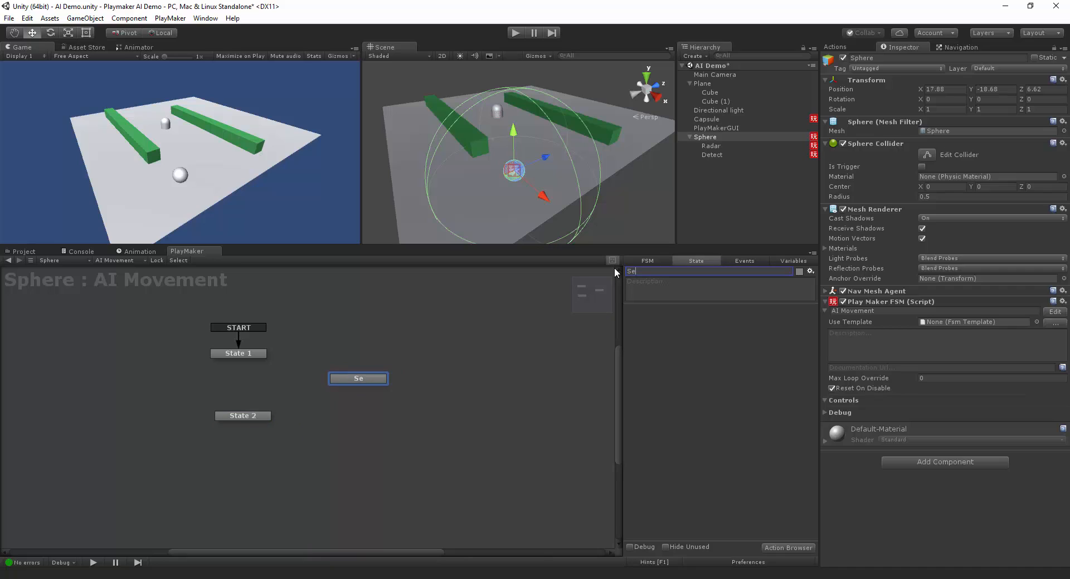
type("t Destination")
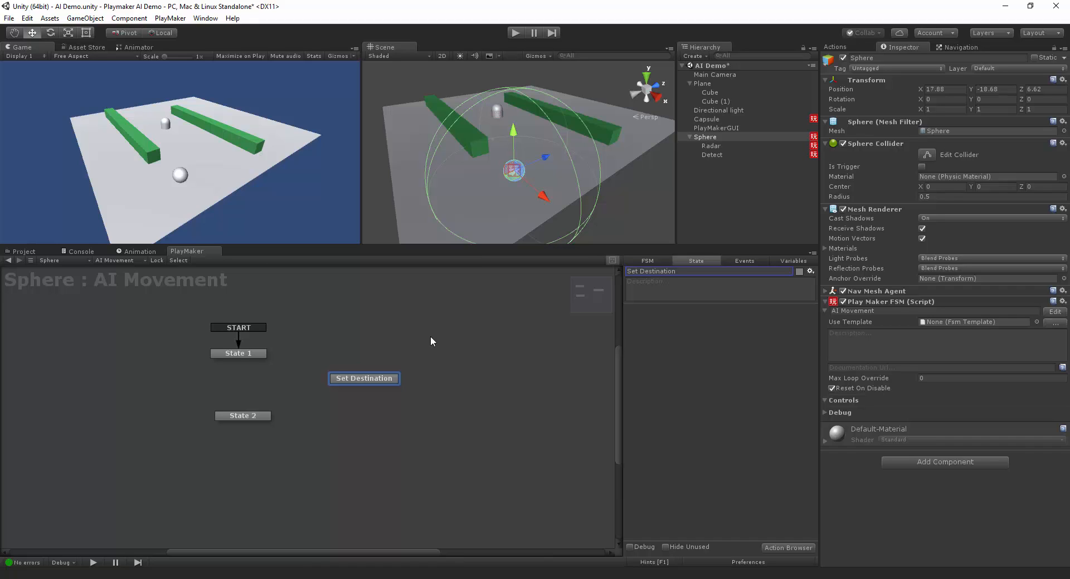
Rename State 1 of the AI Movement FSM as Check Values.
left_click(258, 353)
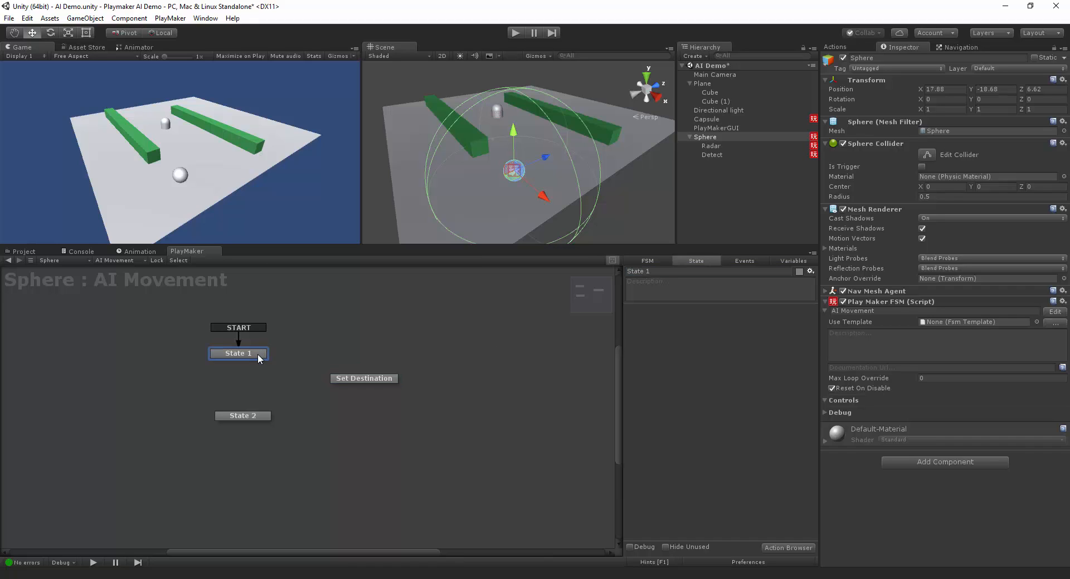
left_click(663, 272)
type("Check Va")
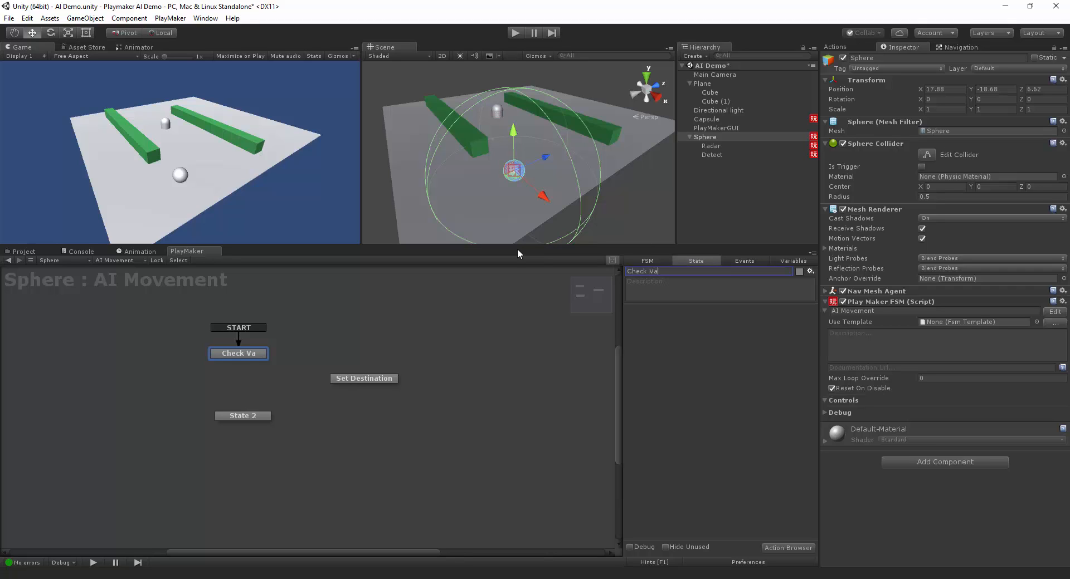
type("lues")
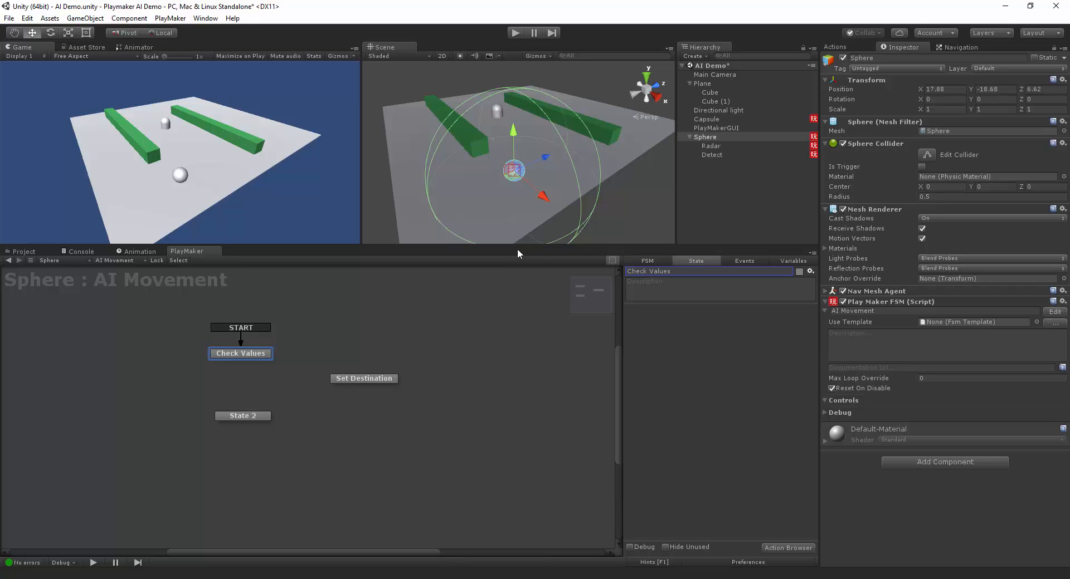
Rename State 2 as Update Values and move it slightly closer to the Check Values state.
left_click(256, 416)
left_click(649, 271)
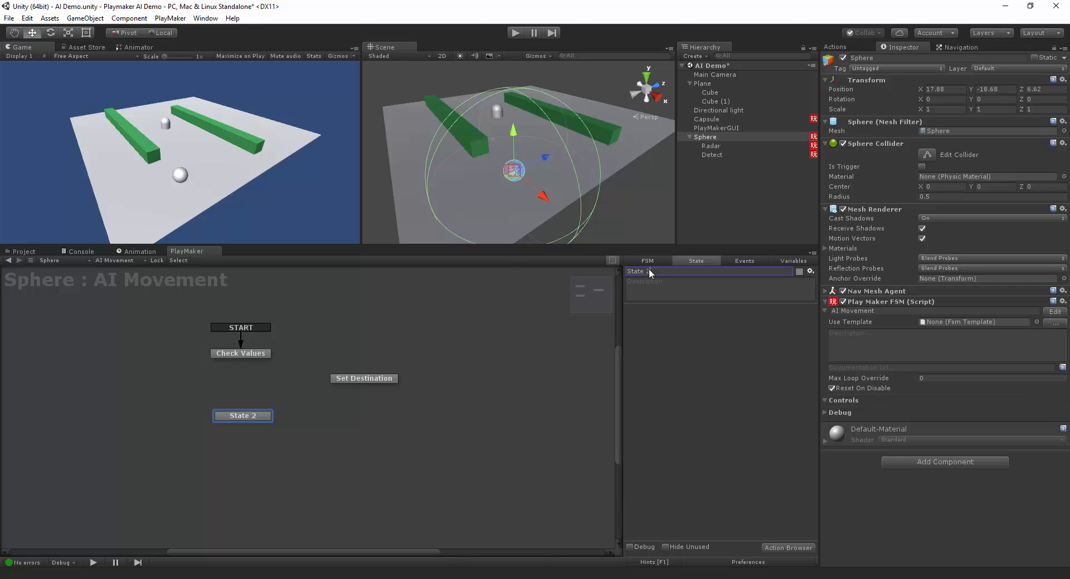
type("Update Values")
left_click_drag(250, 420, 245, 412)
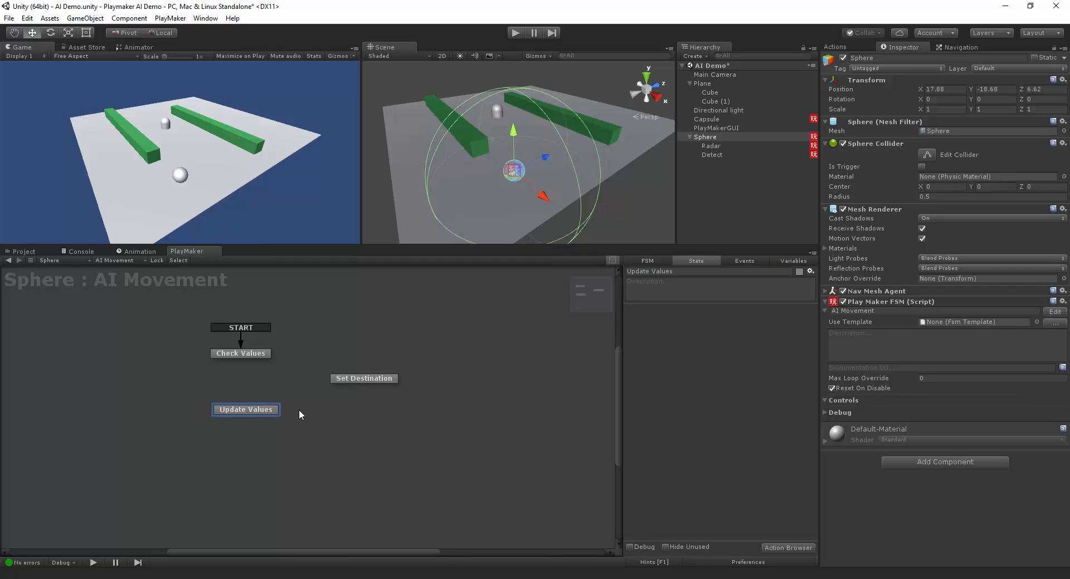
Add a Bool variable named Is Near to the AI Movement FSM.
left_click(792, 261)
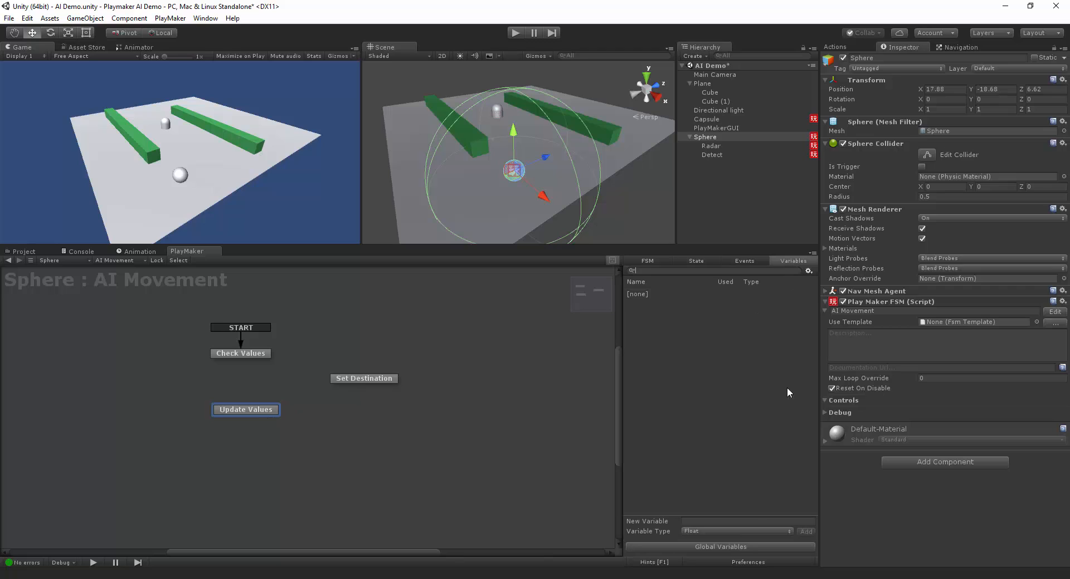
left_click(734, 529)
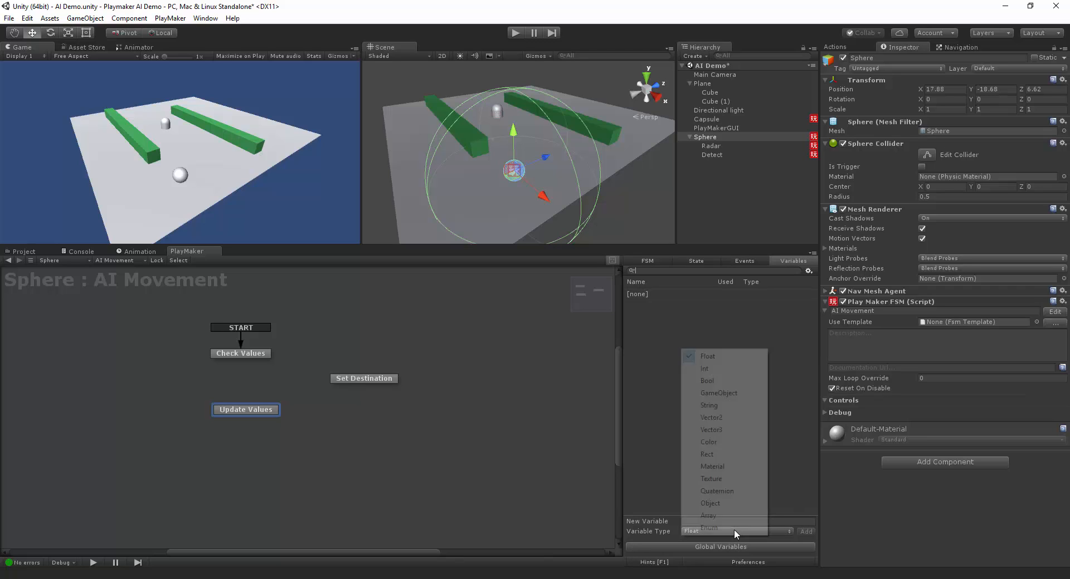
left_click(725, 381)
left_click(706, 521)
type("I")
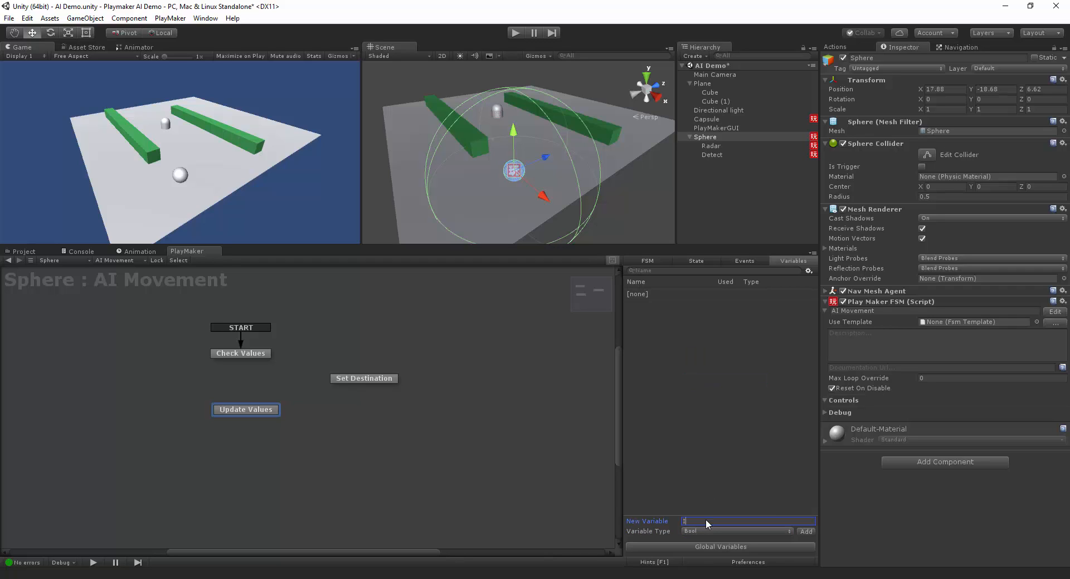
type("s Near")
key("Return")
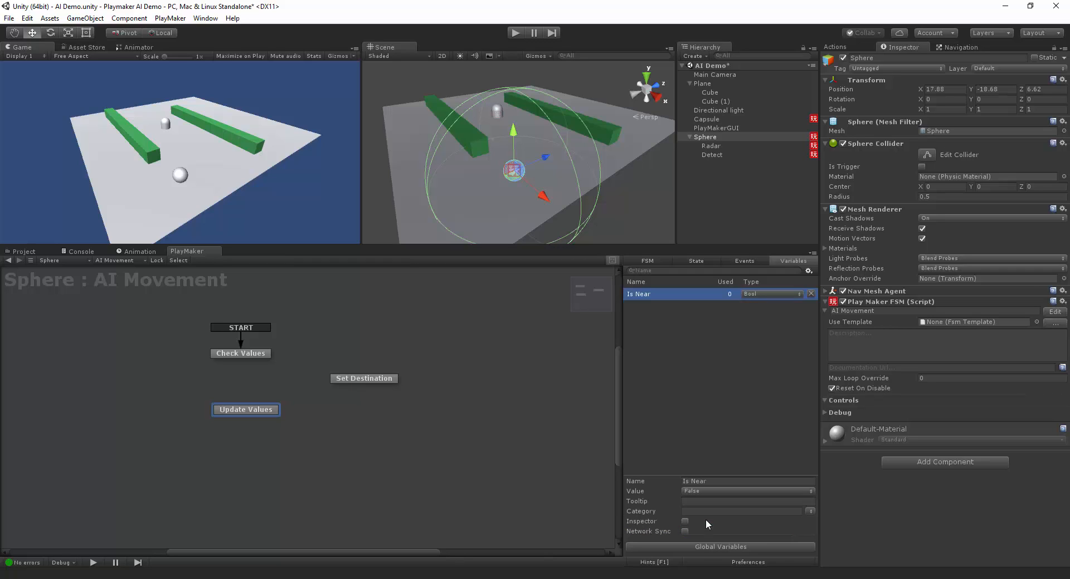
Add a second Bool variable named Can See to the AI Movement FSM.
left_click(702, 409)
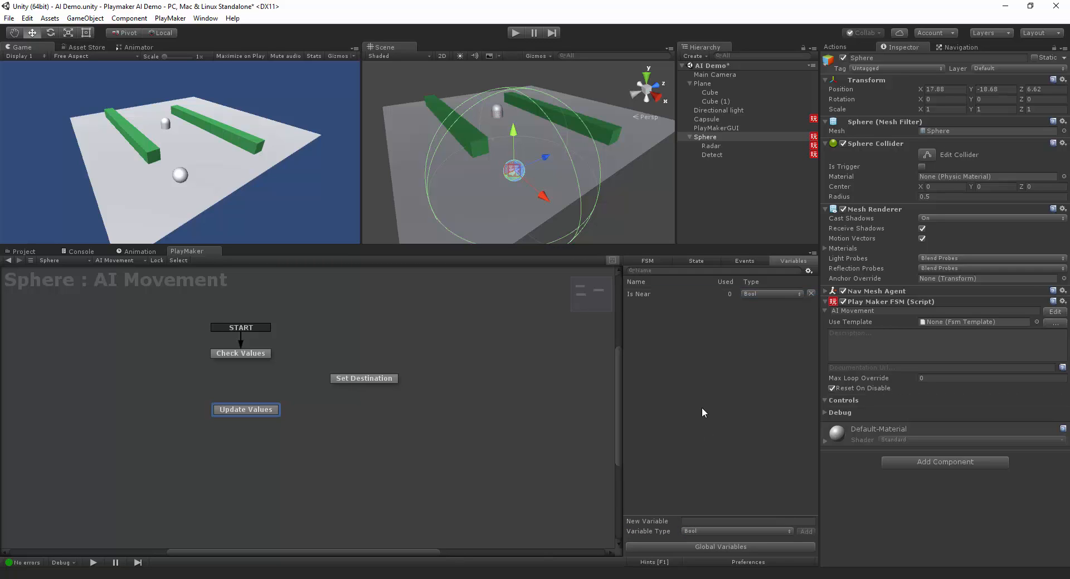
left_click(721, 521)
type("Can ")
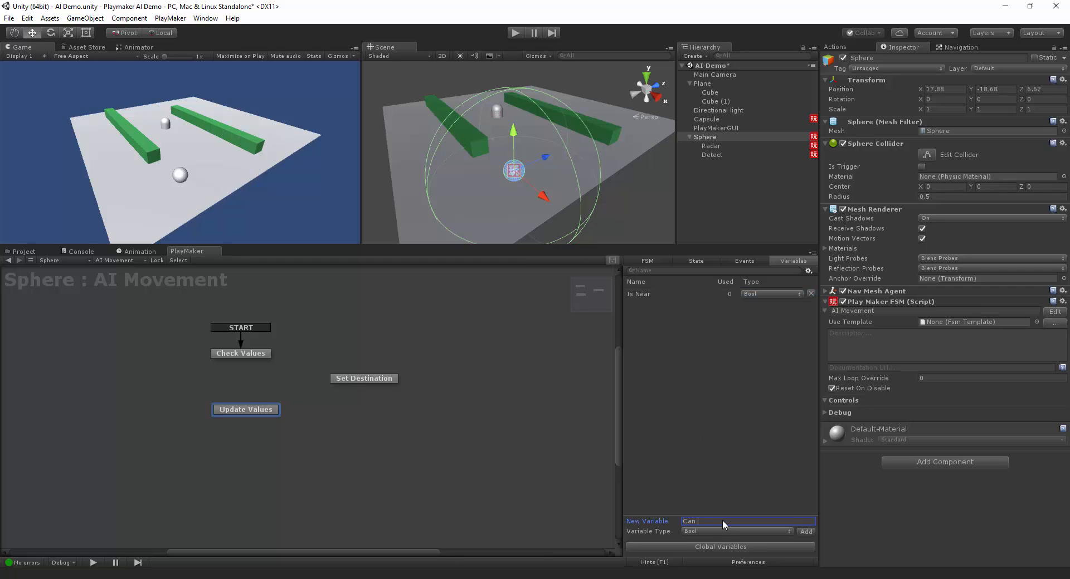
type("Ds")
key("Return")
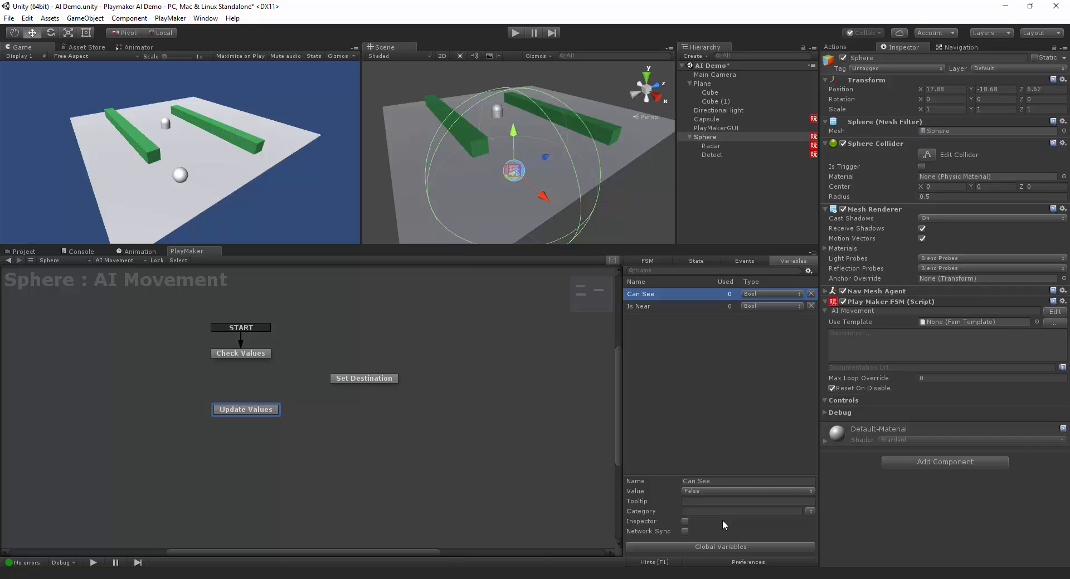
Add a Get Fsm Bool action to the Update Values state and specify Radar as its game object.
left_click_drag(251, 411, 251, 408)
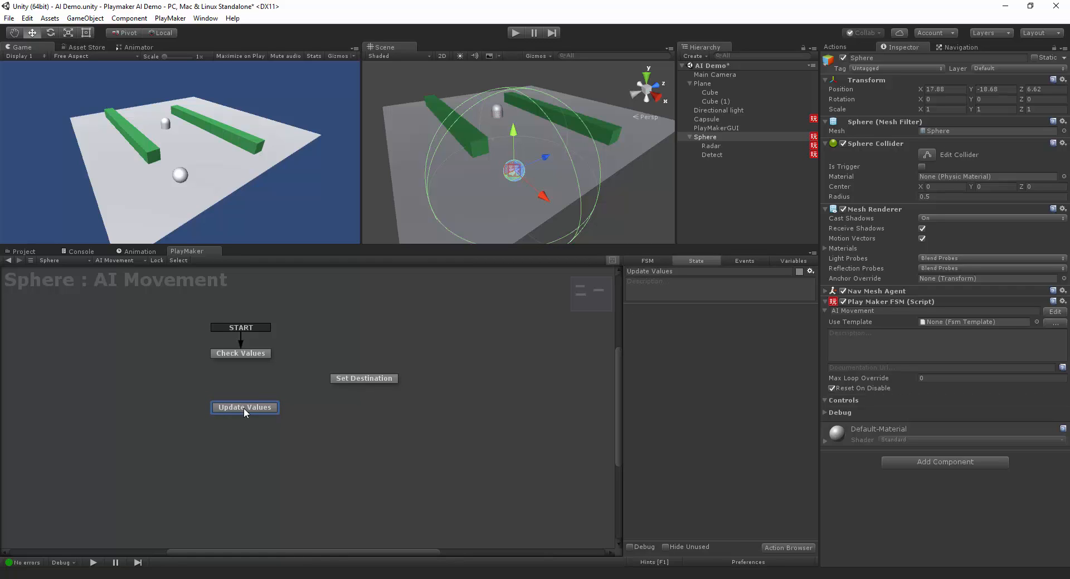
left_click(791, 547)
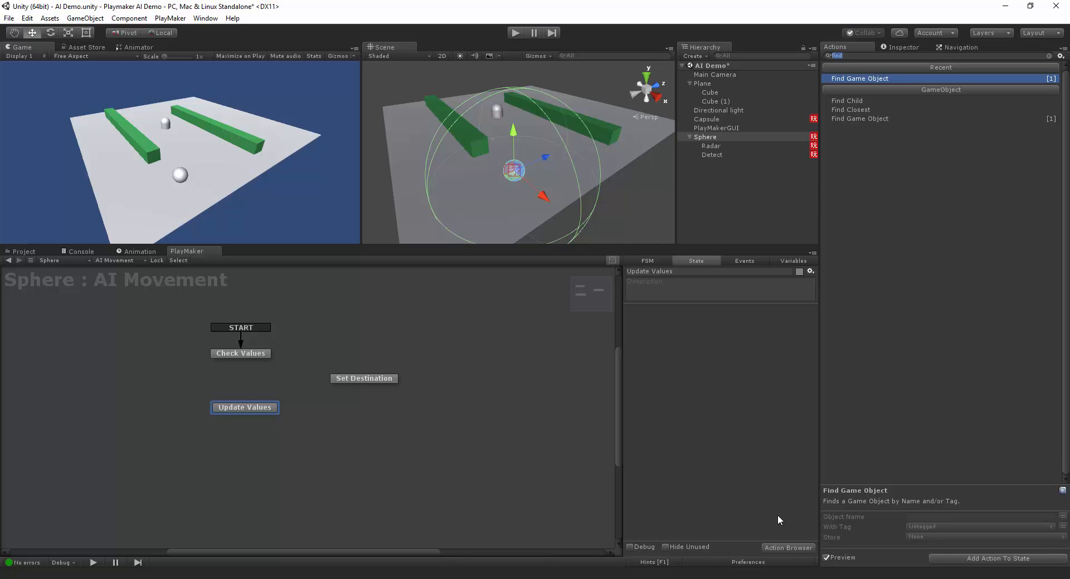
type("get sm")
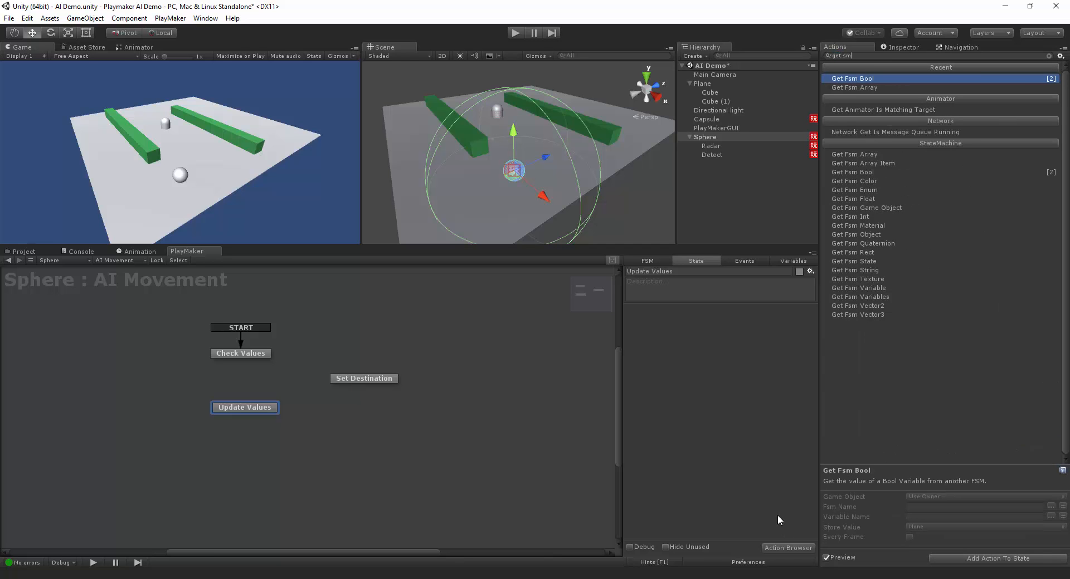
double_click(878, 78)
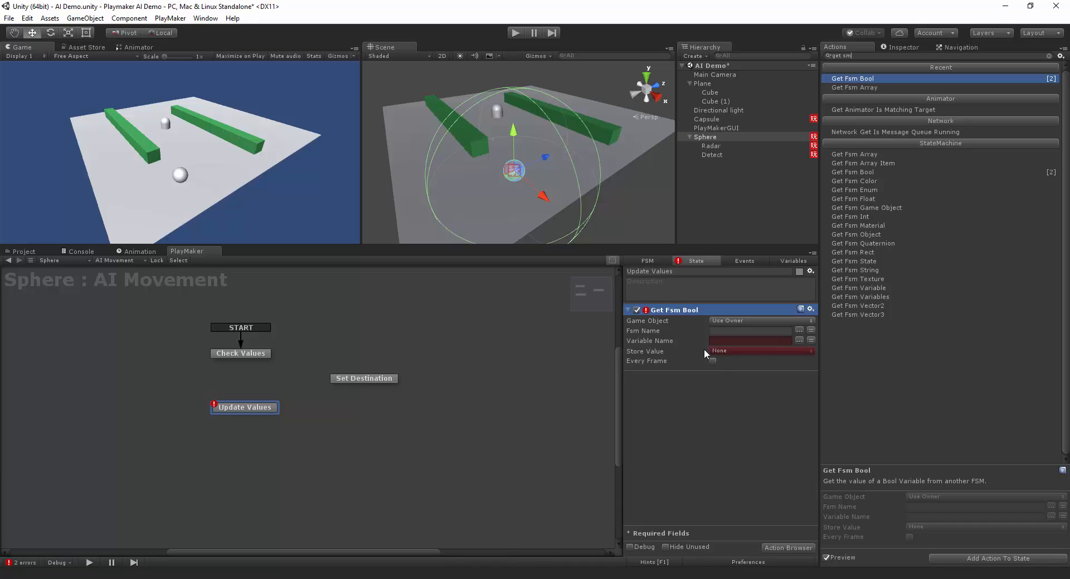
left_click(737, 321)
left_click(771, 346)
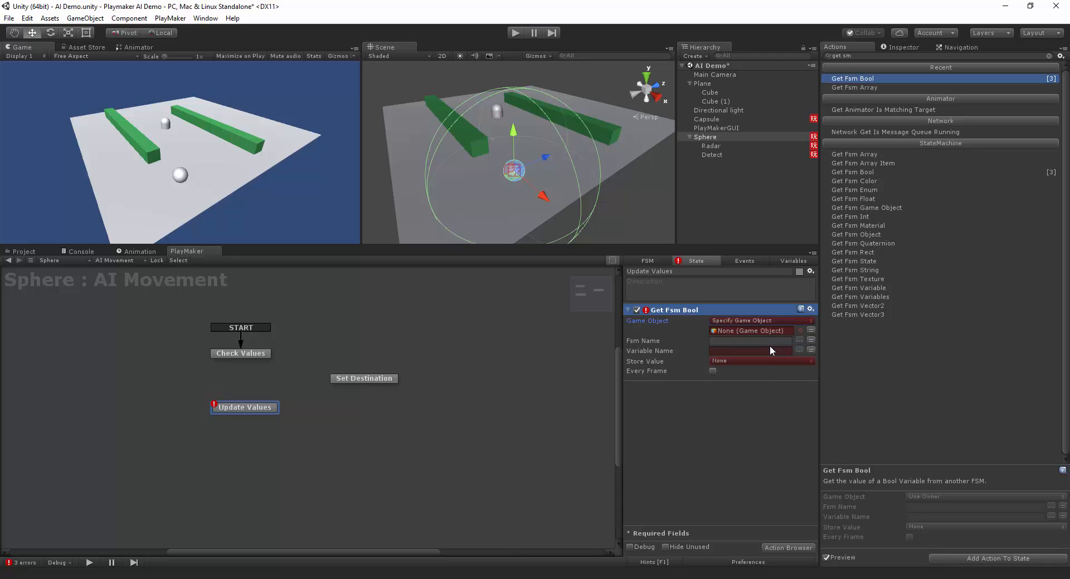
left_click_drag(715, 150, 746, 283)
left_click_drag(754, 326, 755, 331)
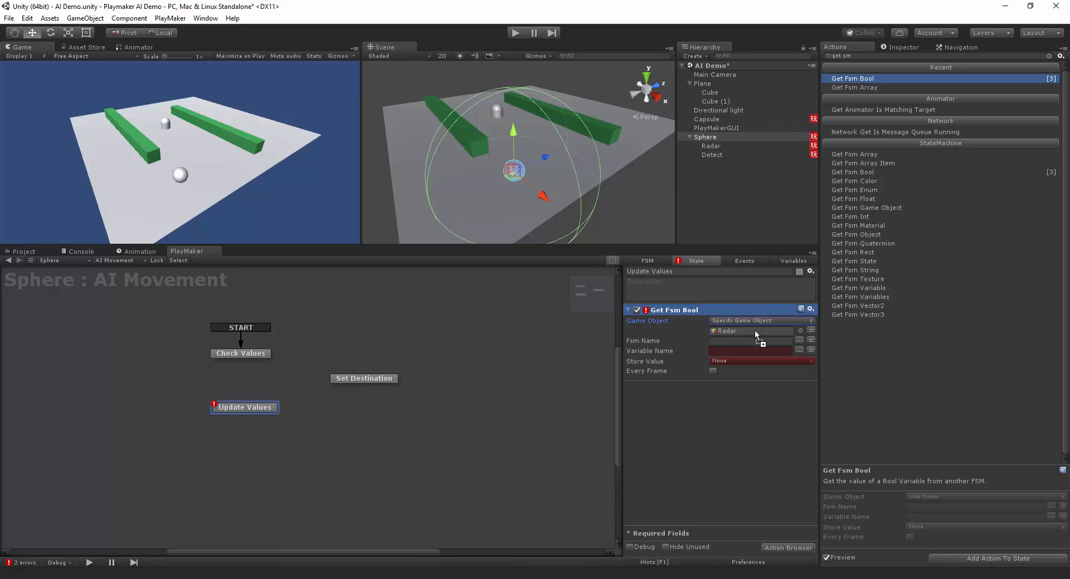
Make the Radar action read Can See Player from the Radar FSM and store it in Can See.
left_click(798, 340)
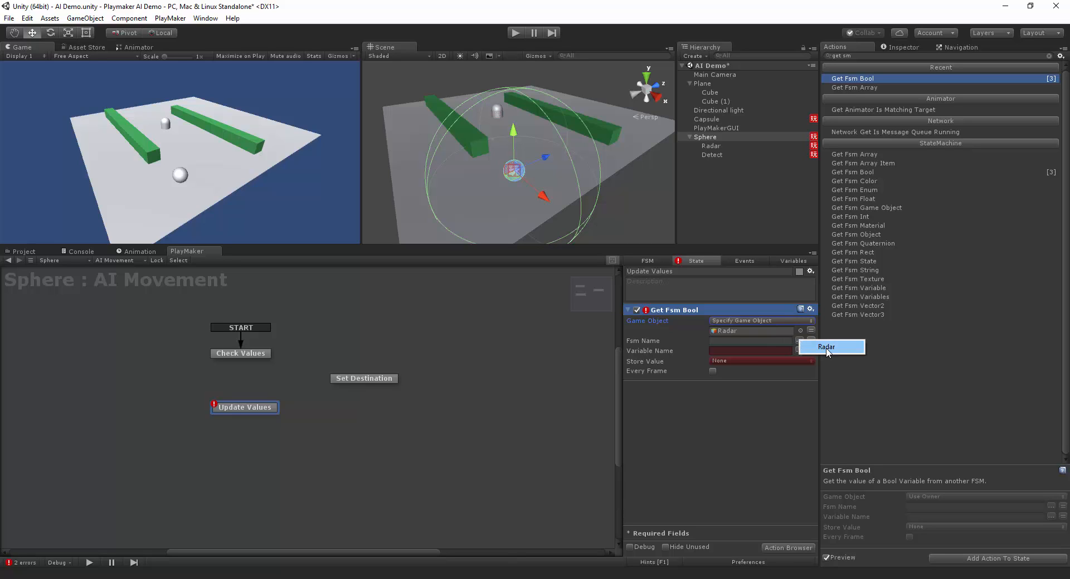
left_click(827, 347)
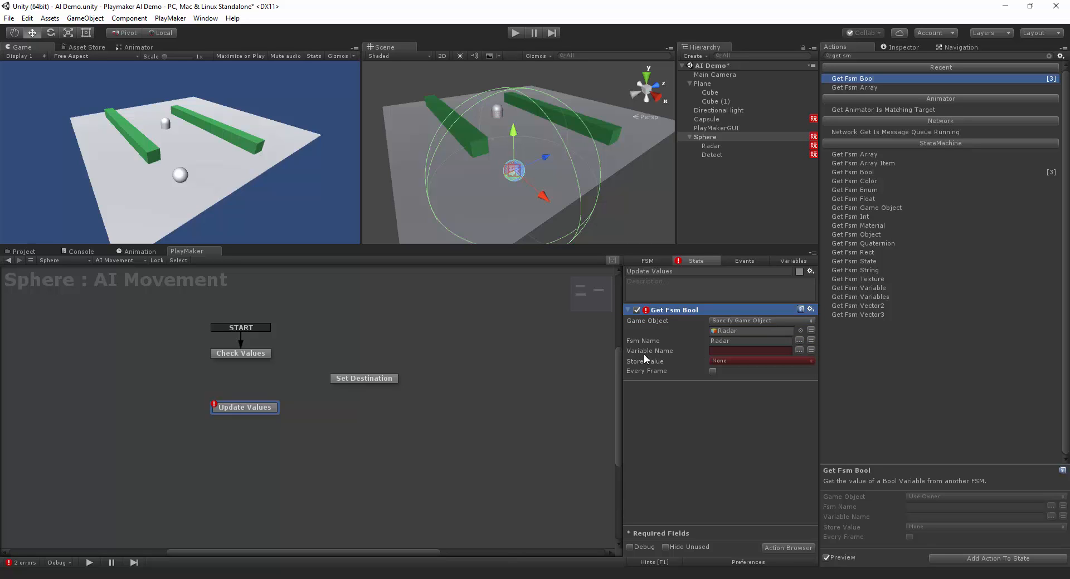
left_click(801, 350)
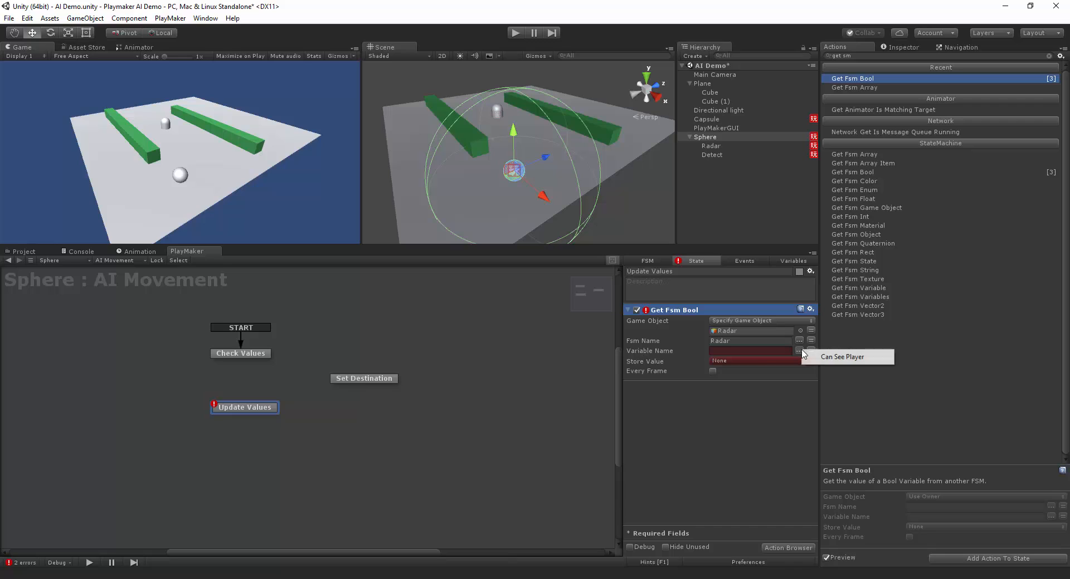
left_click(839, 359)
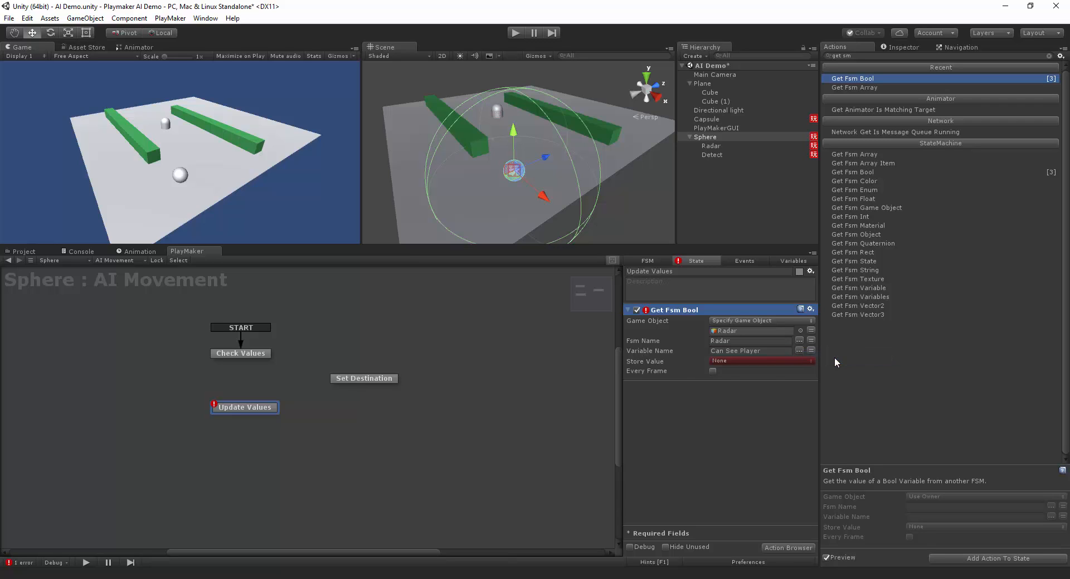
left_click(740, 361)
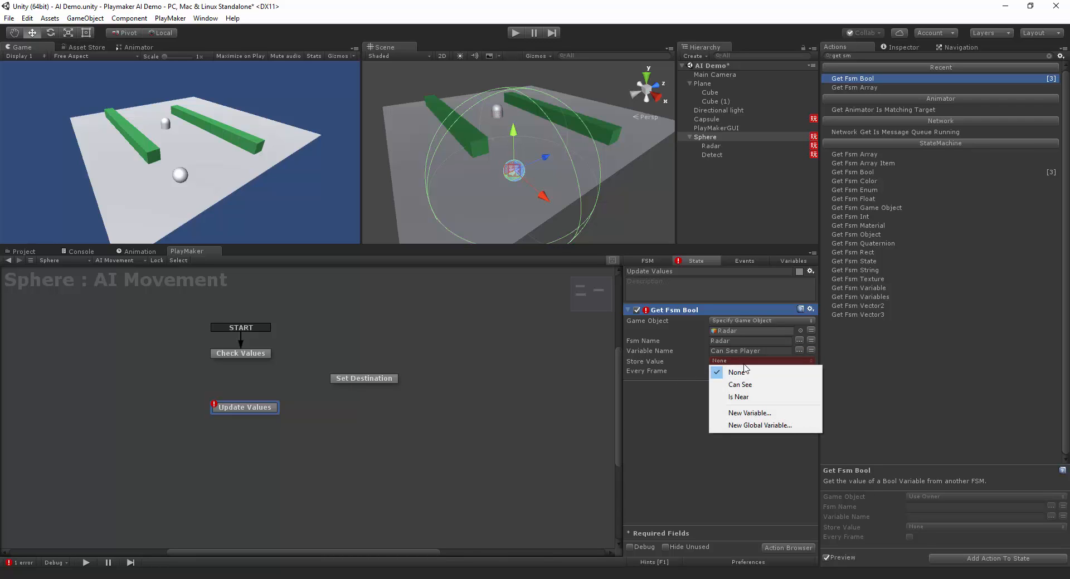
left_click(749, 385)
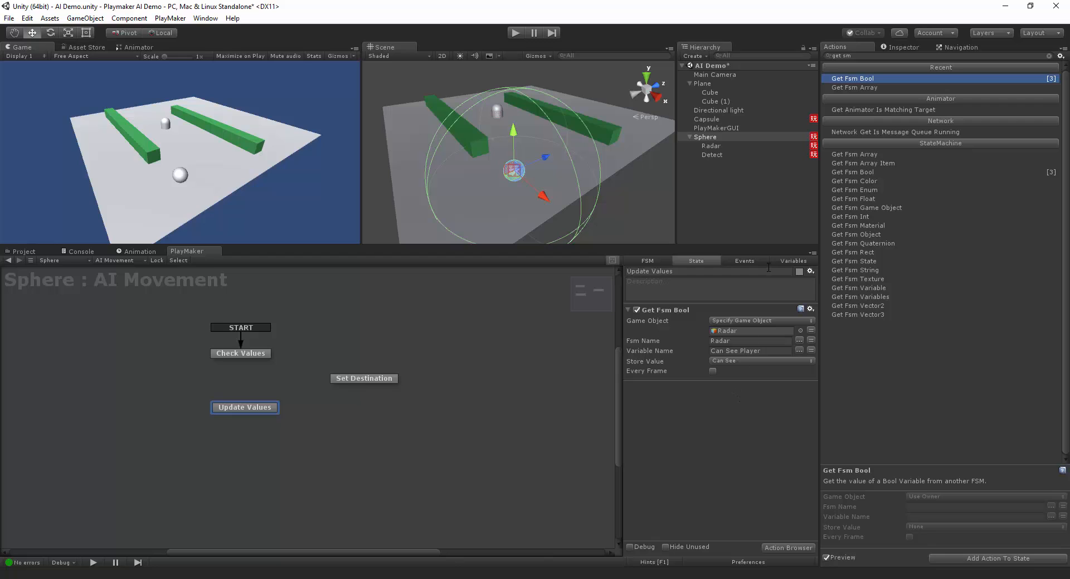
Add another Get Fsm Bool action to the Update Values state and specify Detect as its game object.
double_click(874, 78)
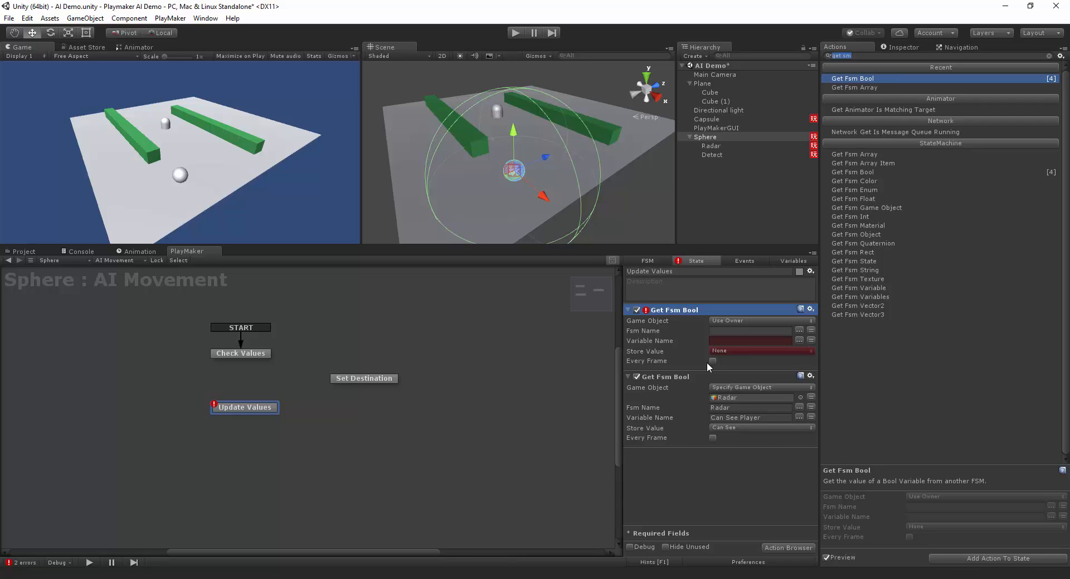
left_click(724, 317)
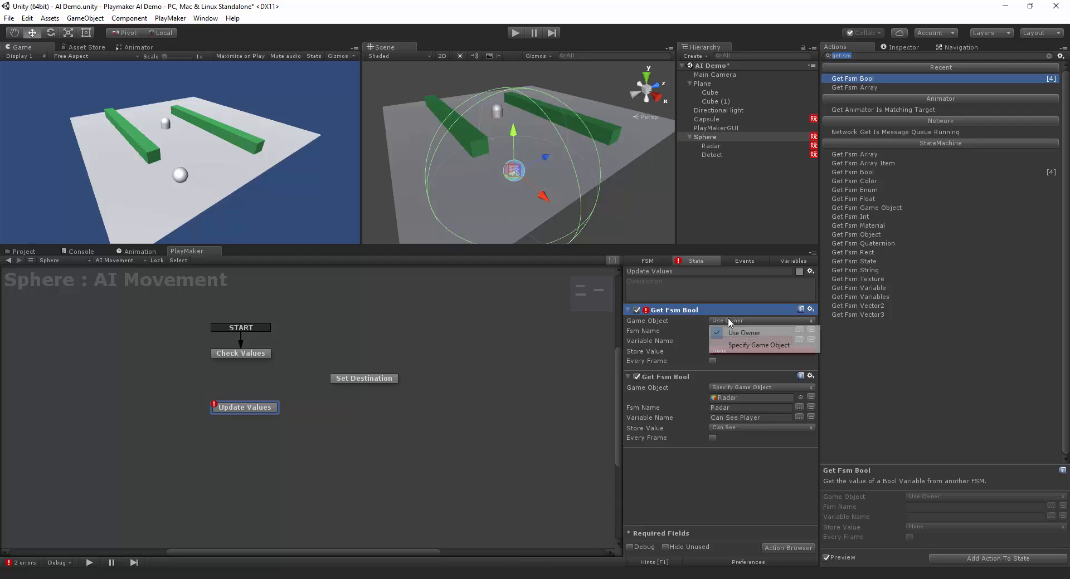
left_click(745, 347)
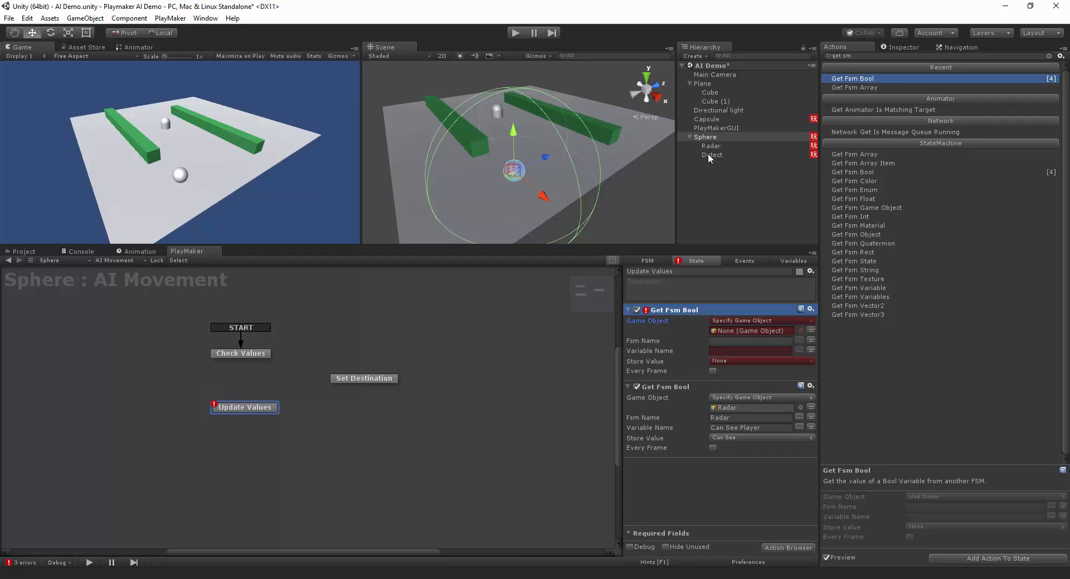
left_click_drag(707, 154, 744, 330)
Make the Detect action read Player Is Near from the Detect FSM and store it in Is Near.
left_click(799, 342)
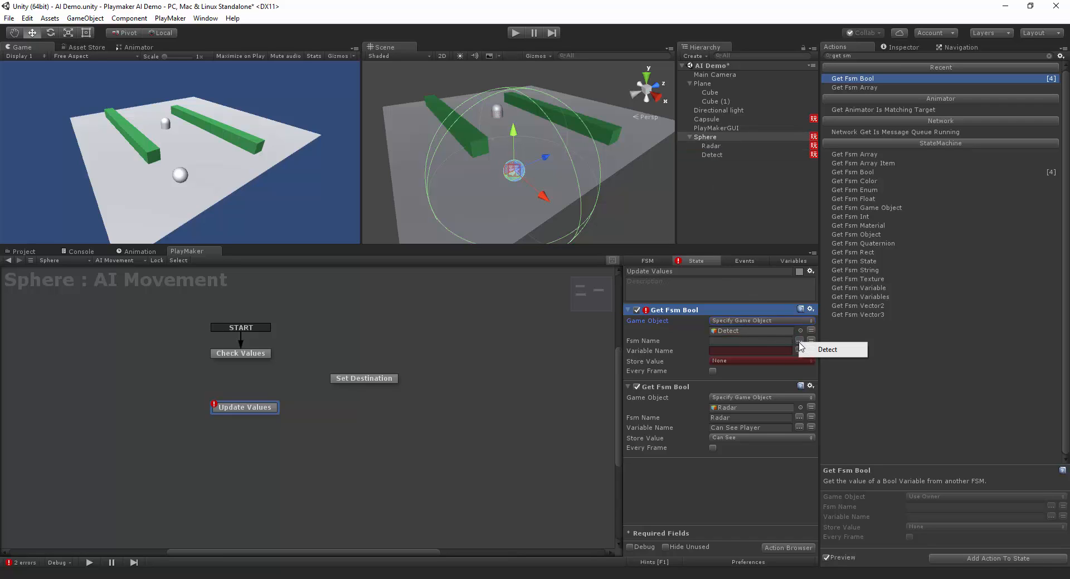
left_click(827, 351)
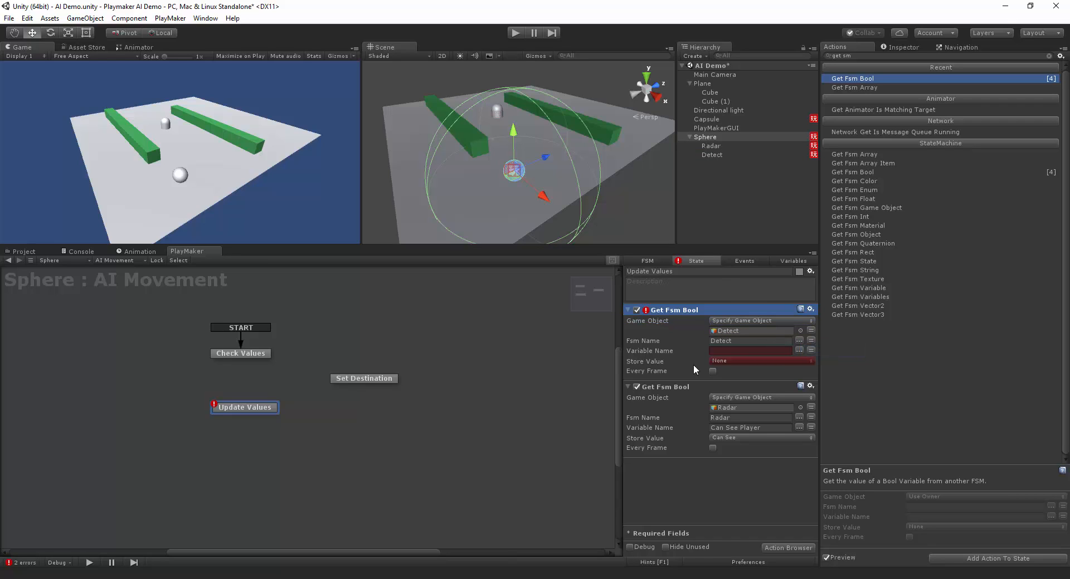
left_click(799, 351)
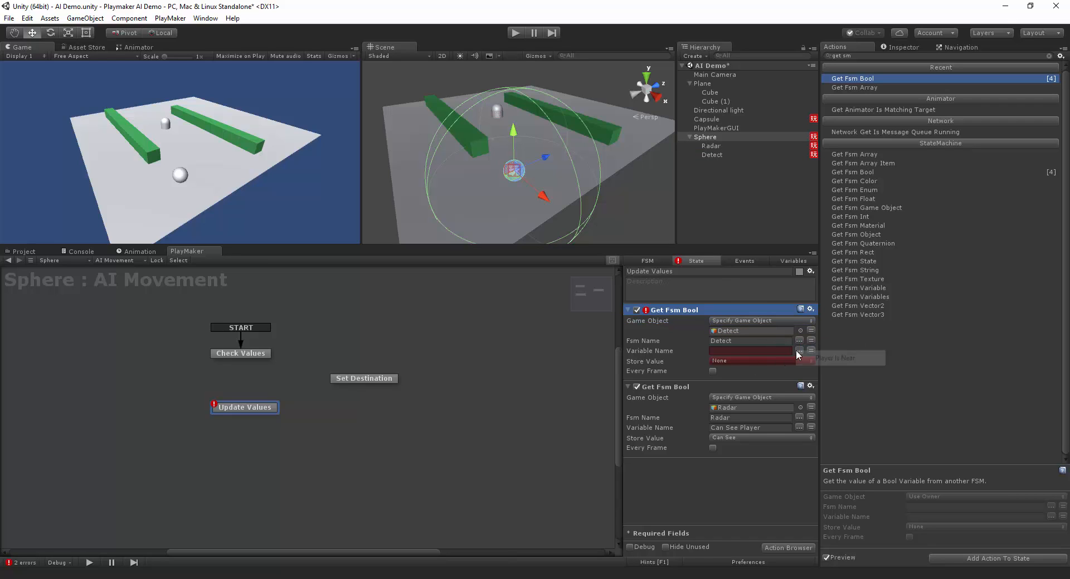
left_click(826, 360)
left_click(744, 362)
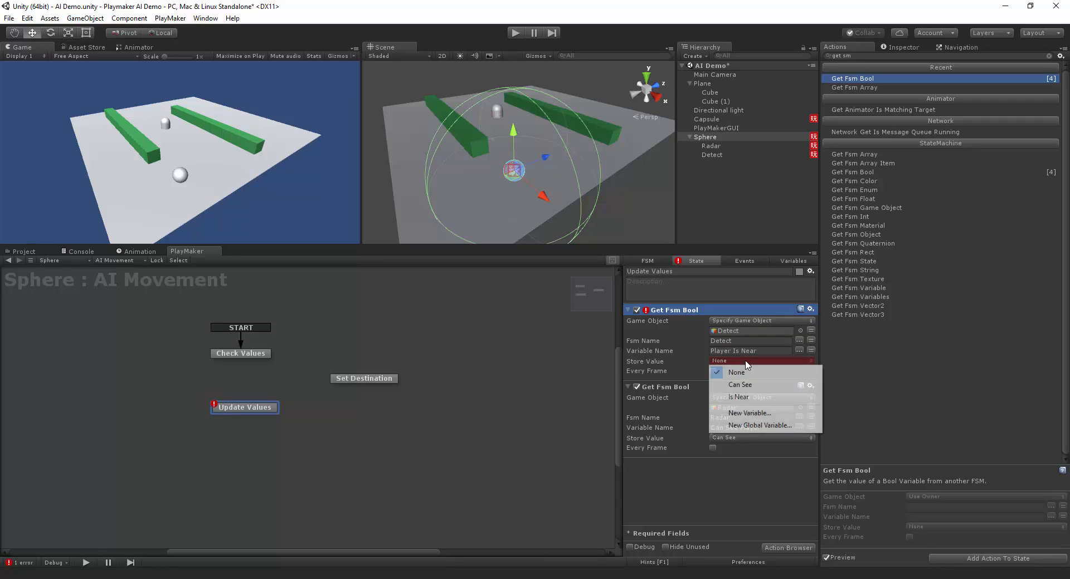
left_click(747, 397)
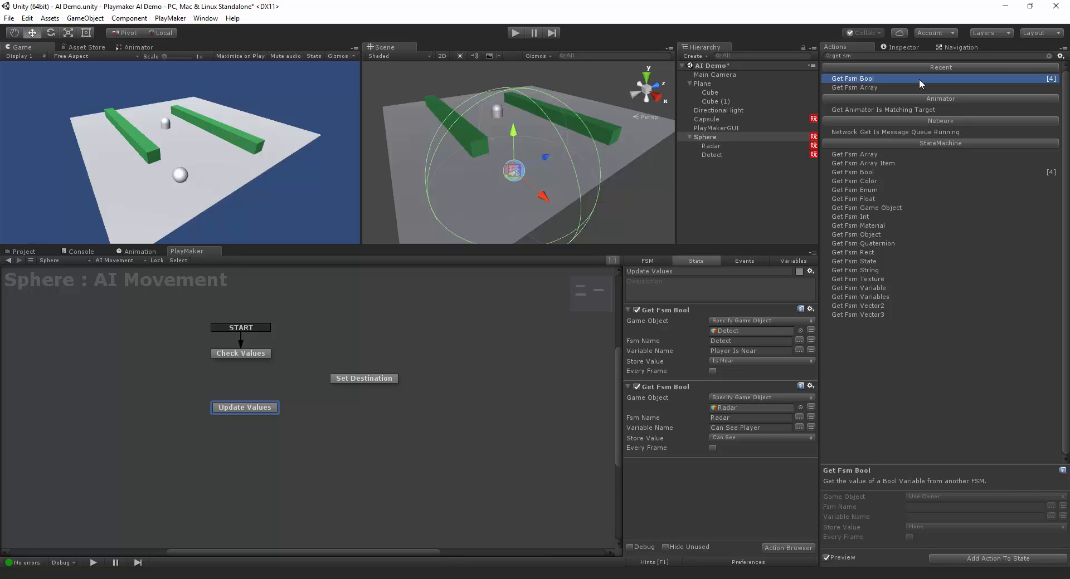
Find the Next Frame Event action and add it to the Update Values state.
key("ctrl+a")
type("next")
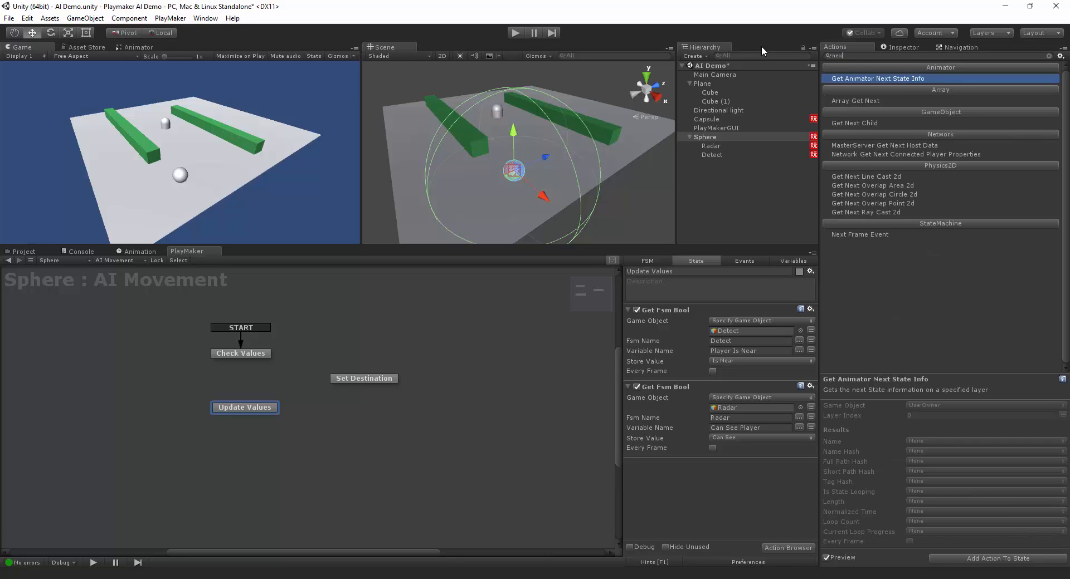
type(" fra")
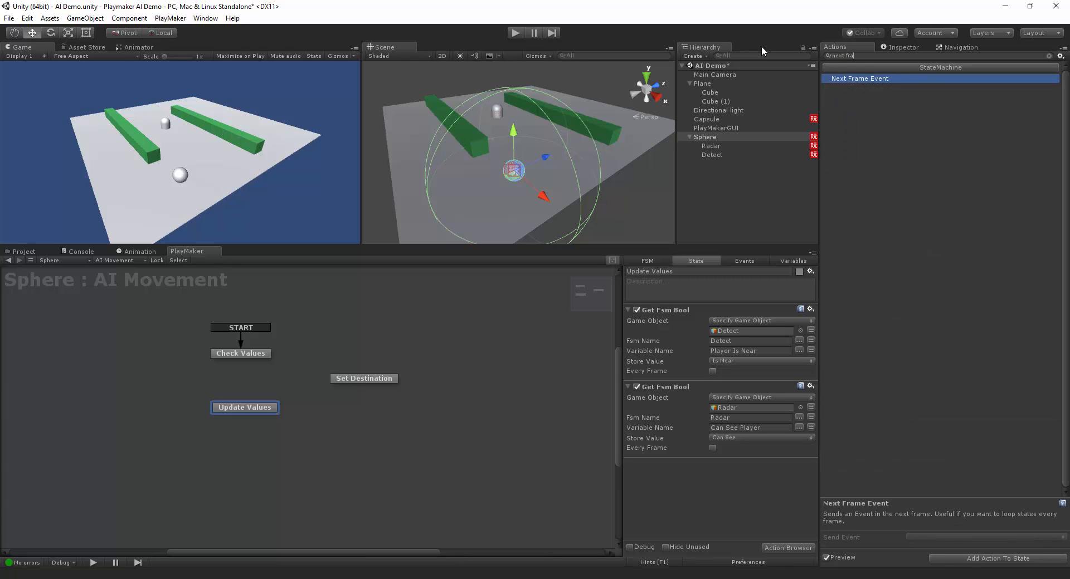
double_click(858, 78)
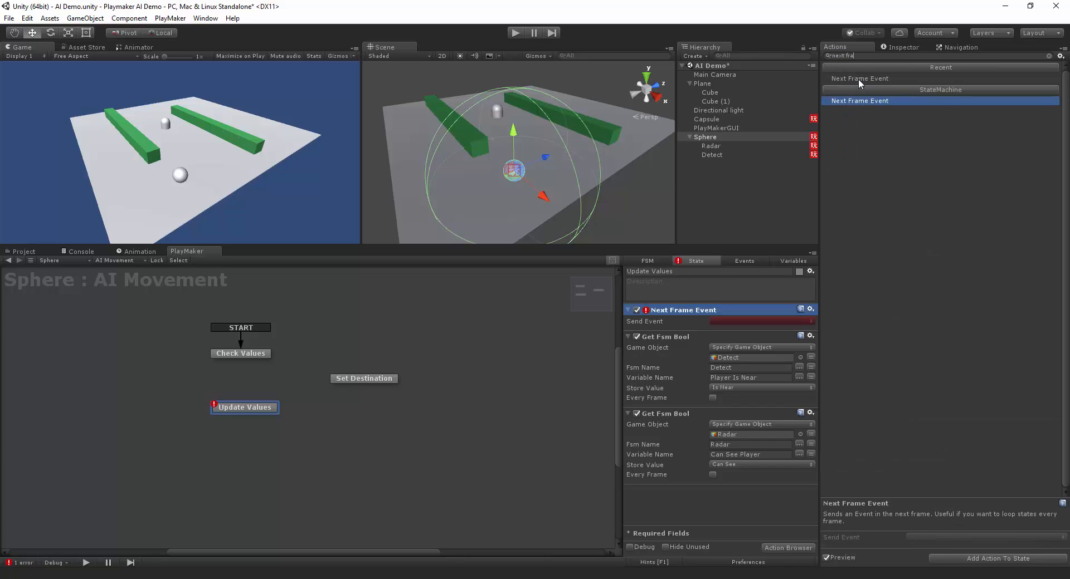
Move the Next Frame Event action to the end of the Update Values state's action list.
left_click(810, 309)
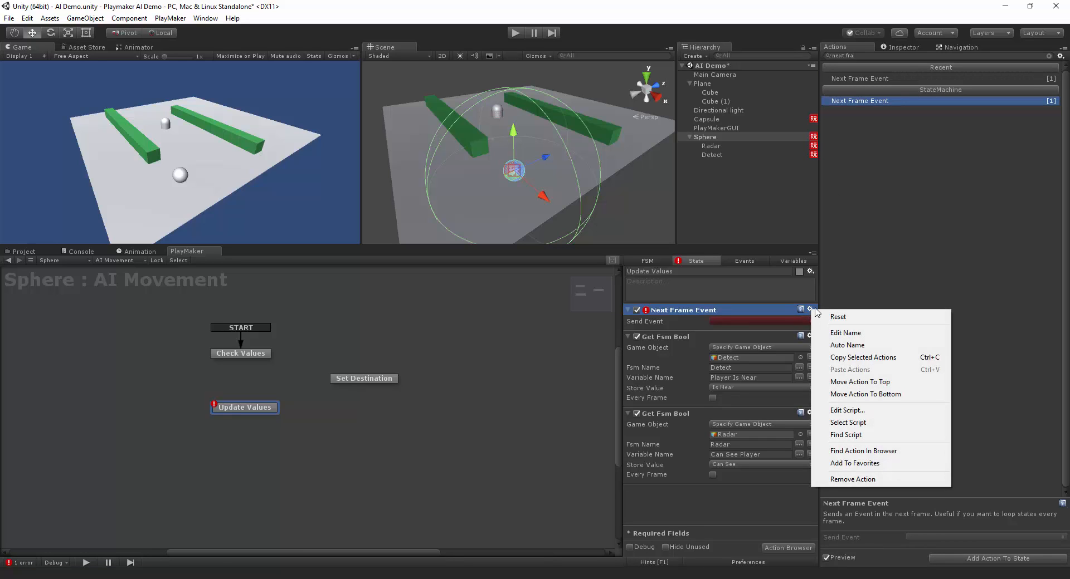
left_click(887, 394)
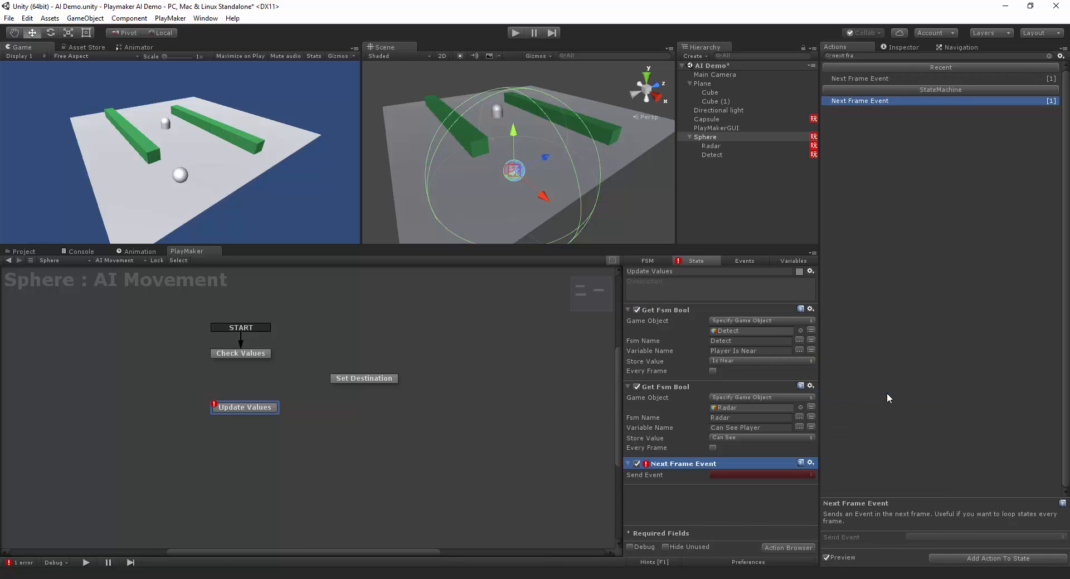
left_click(733, 499)
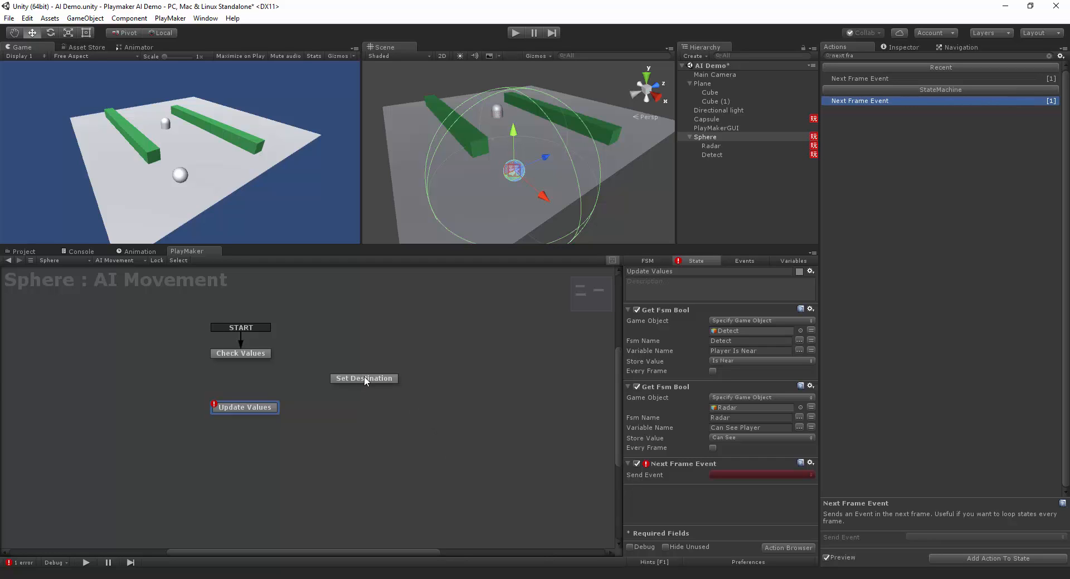
Find the Bool All True action and add it to the Check Values state.
left_click(244, 355)
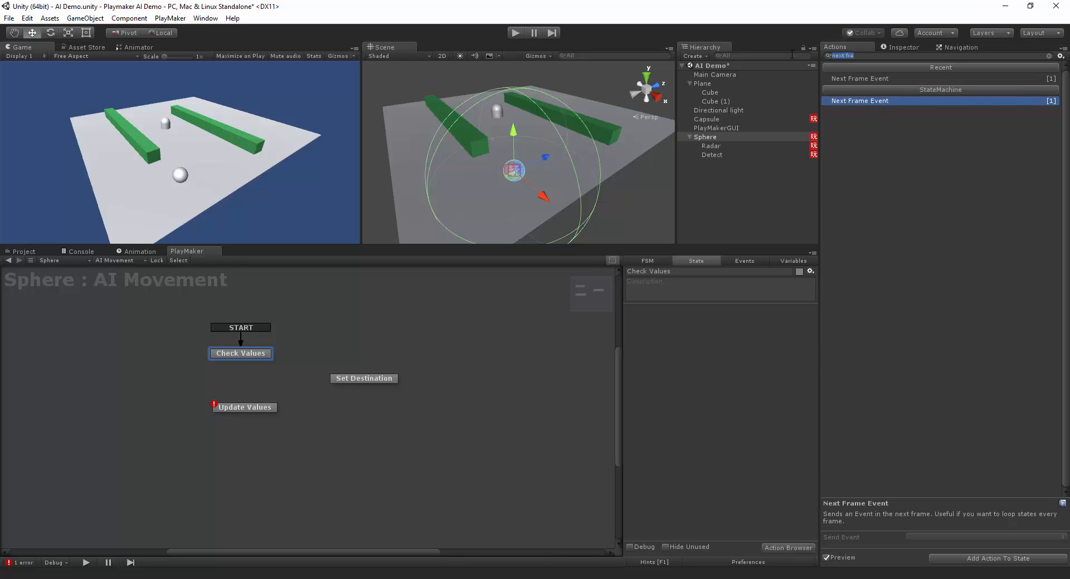
type("bool te")
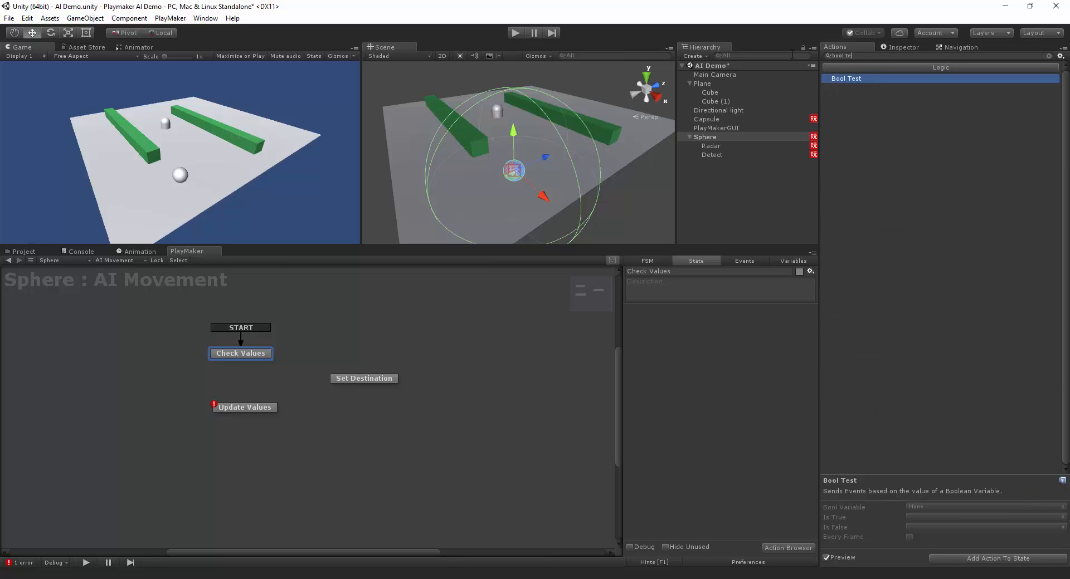
key("BackSpace")
key("BackSpace")
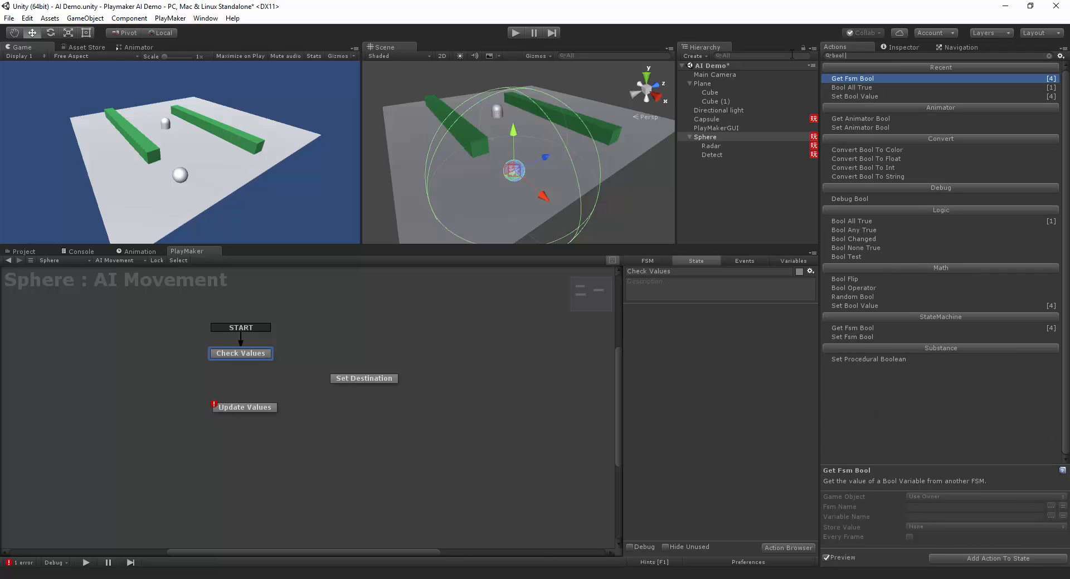
left_click(864, 220)
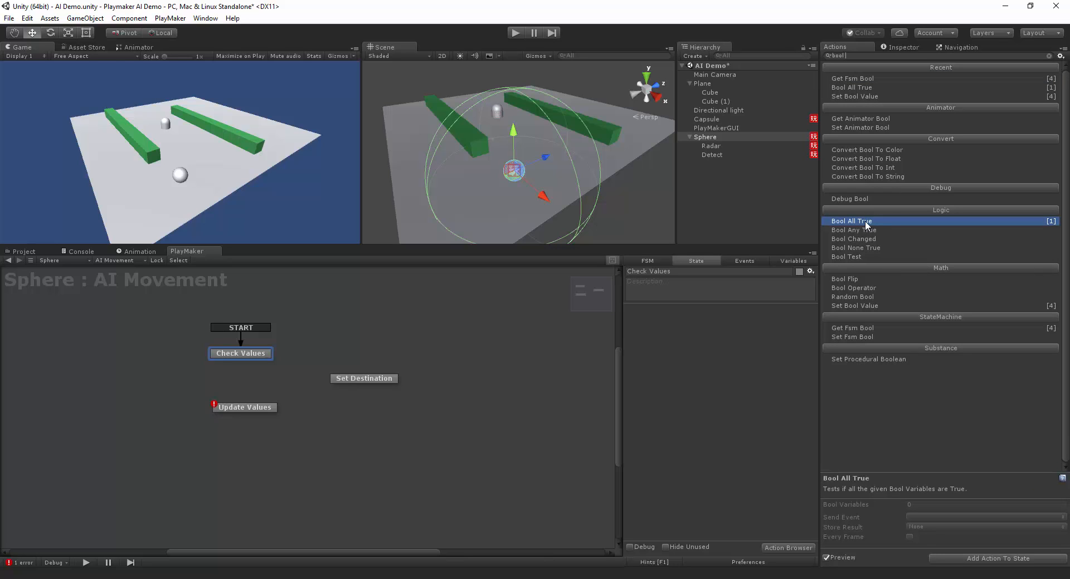
double_click(865, 222)
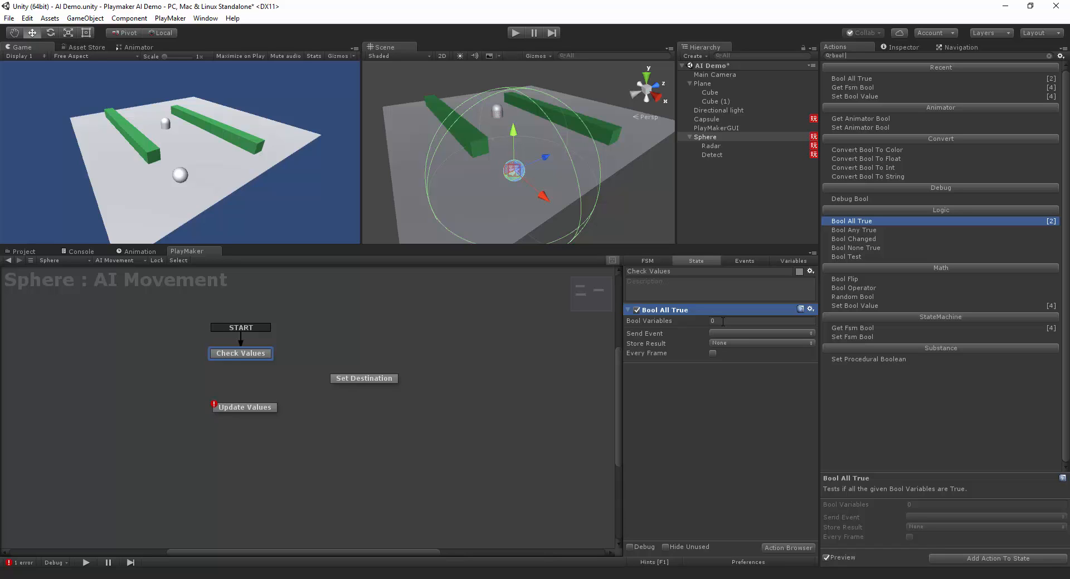
Give the Bool All True action 2 bool variables, with Can See as Element 0 and Is Near as Element 1.
left_click(720, 321)
type("2")
key("Return")
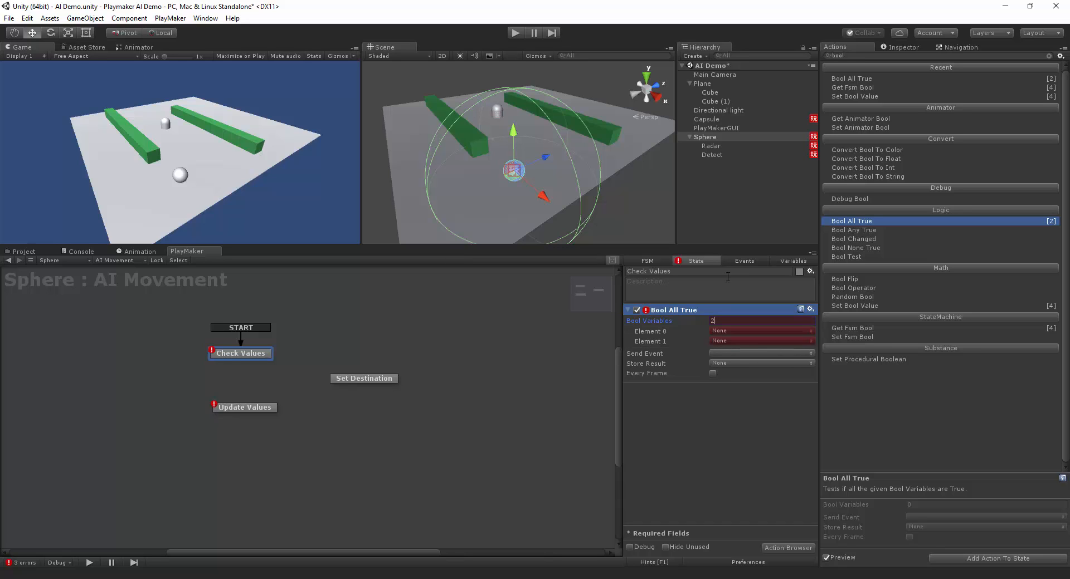
left_click(747, 332)
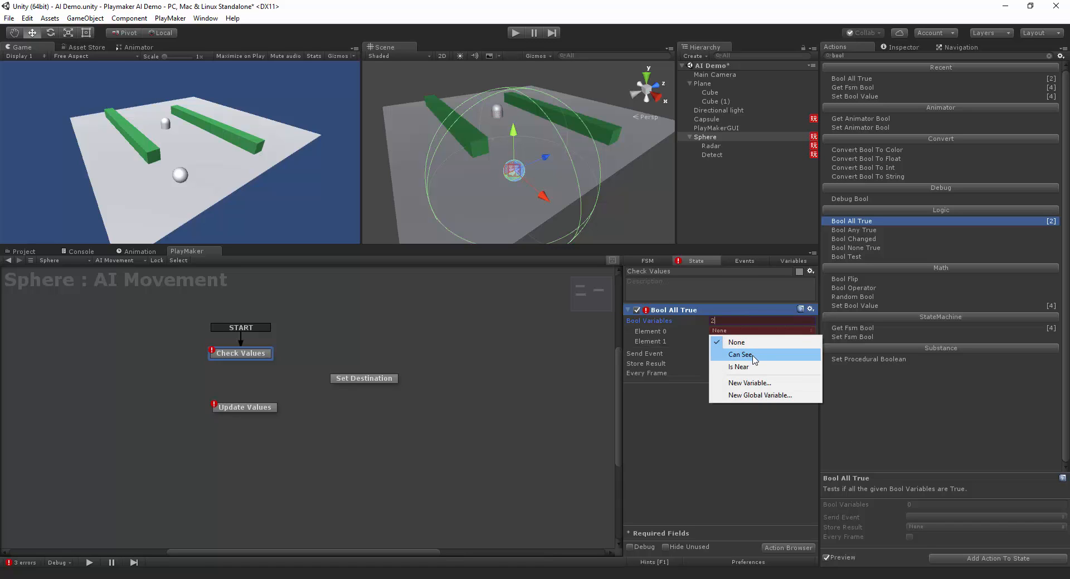
left_click(751, 353)
left_click(746, 340)
left_click(741, 374)
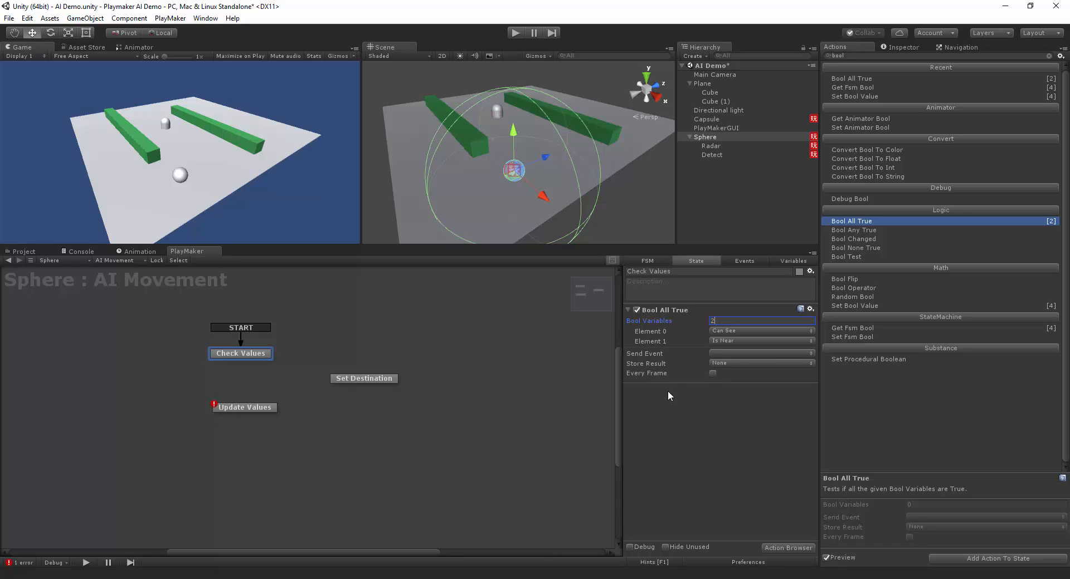
Add a Next Frame Event action to the Check Values state.
left_click(374, 380)
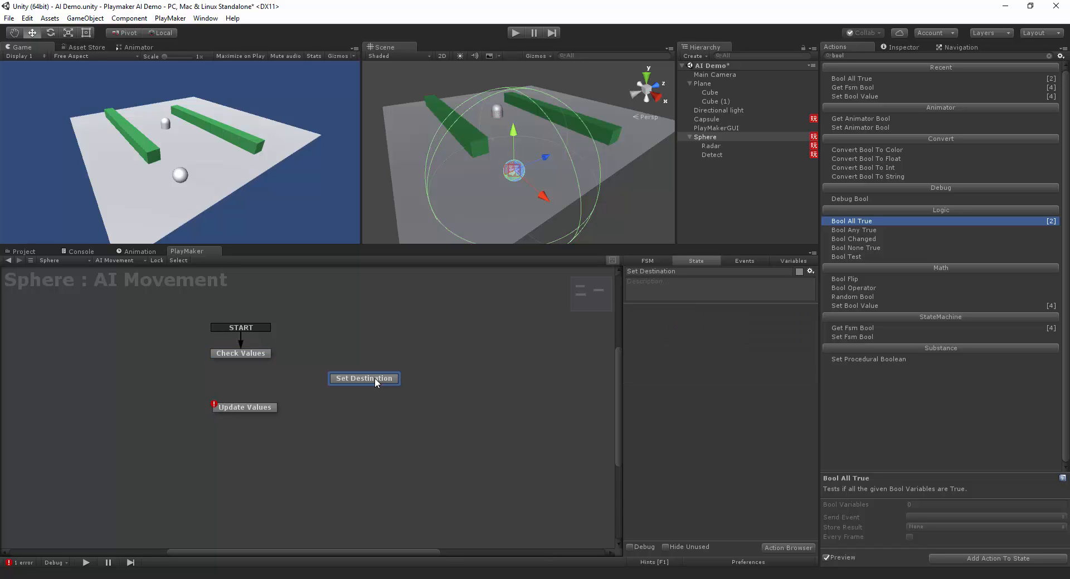
left_click(252, 354)
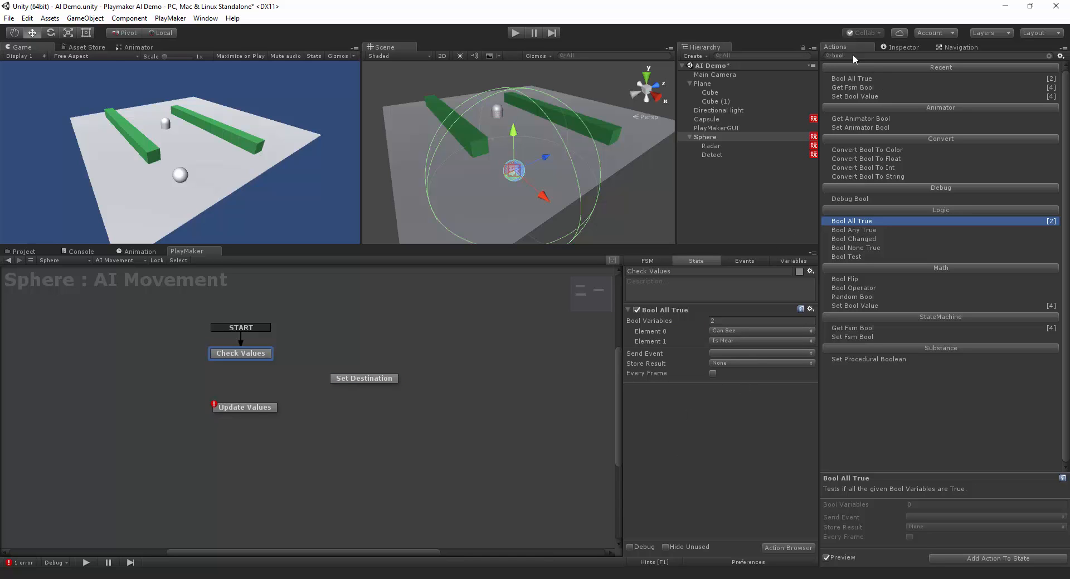
type("next fra")
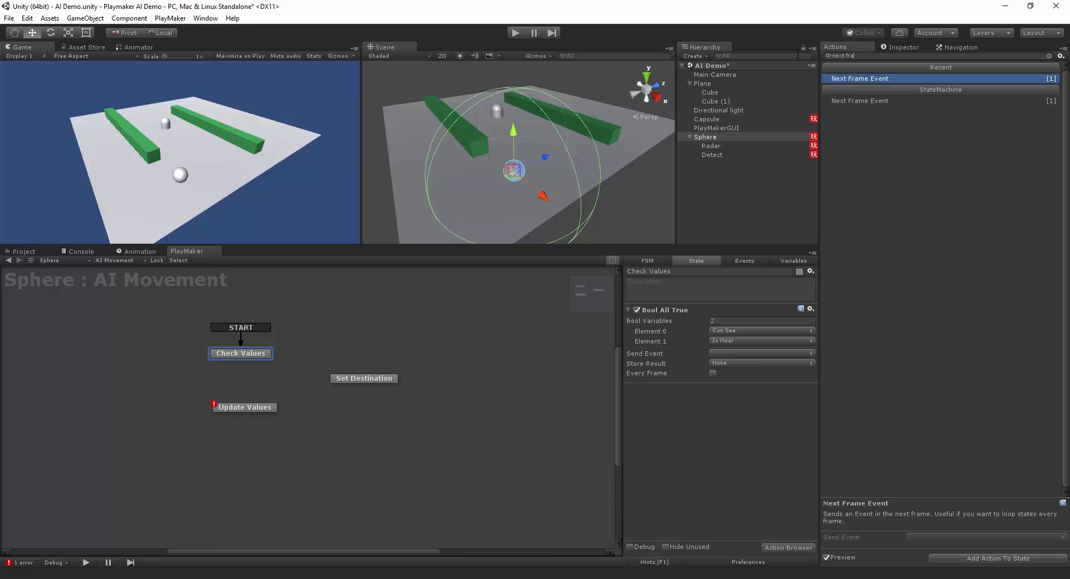
key("Return")
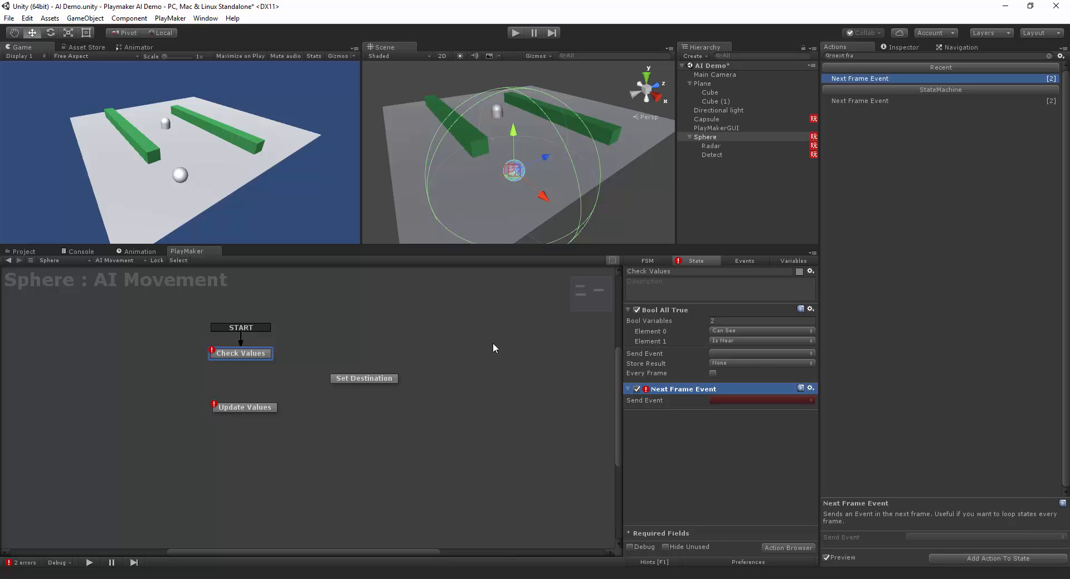
Add a Get Position action to the Set Destination state and specify the global variable Player Object as its game object.
left_click(349, 380)
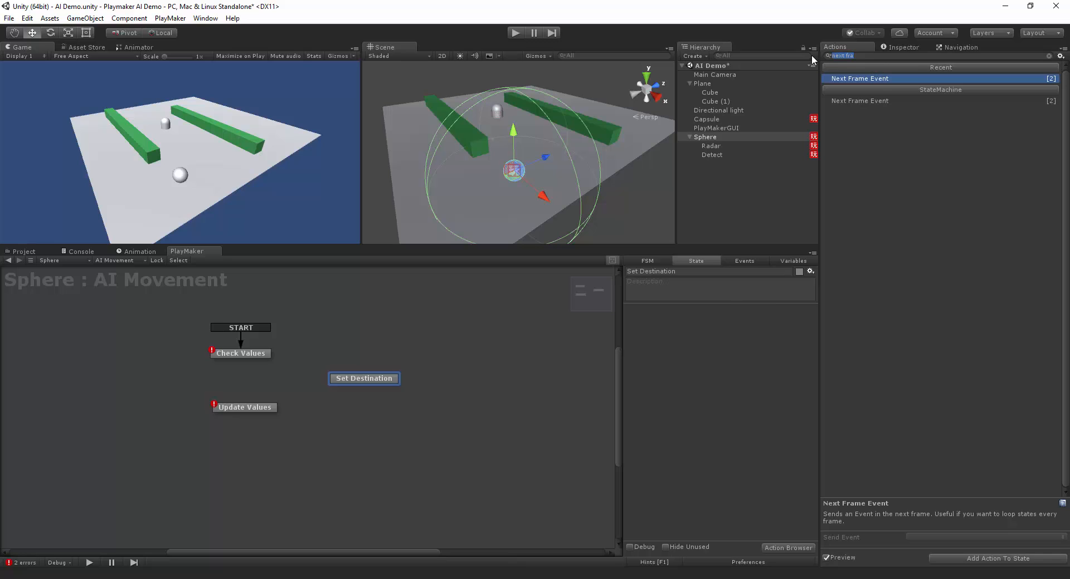
type("get pos")
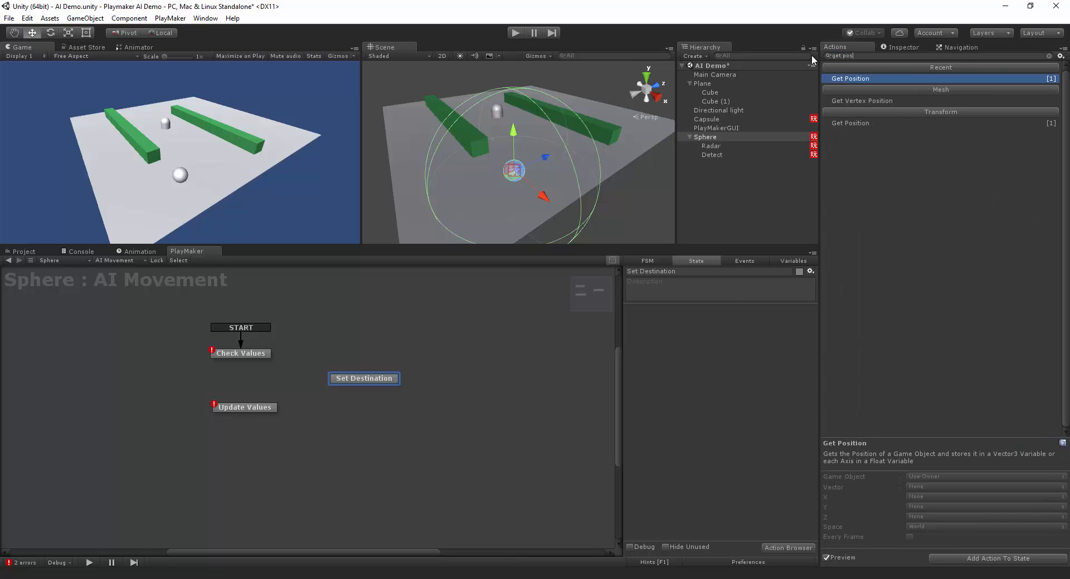
key("Return")
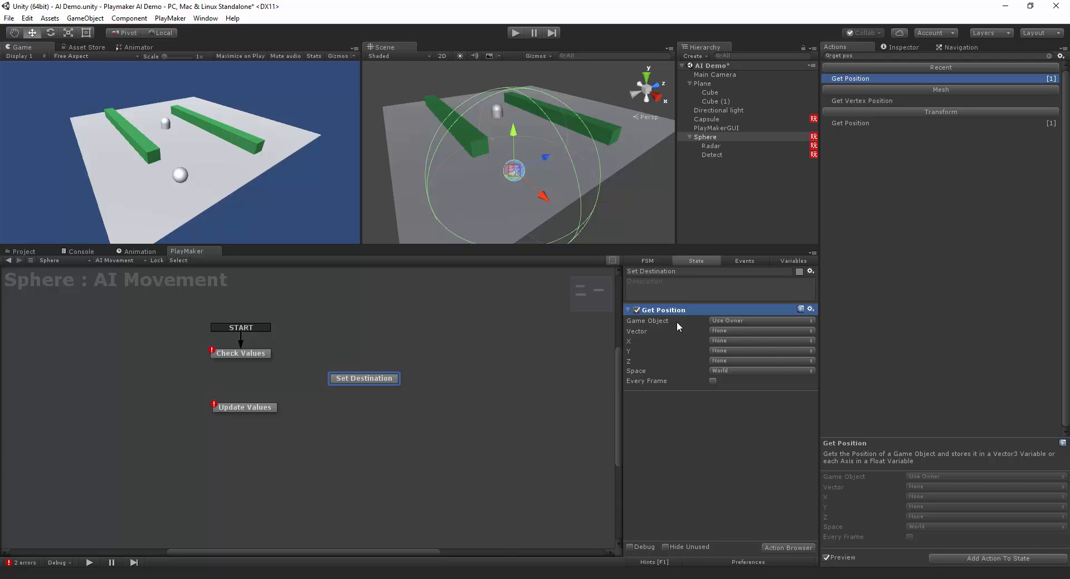
left_click(747, 324)
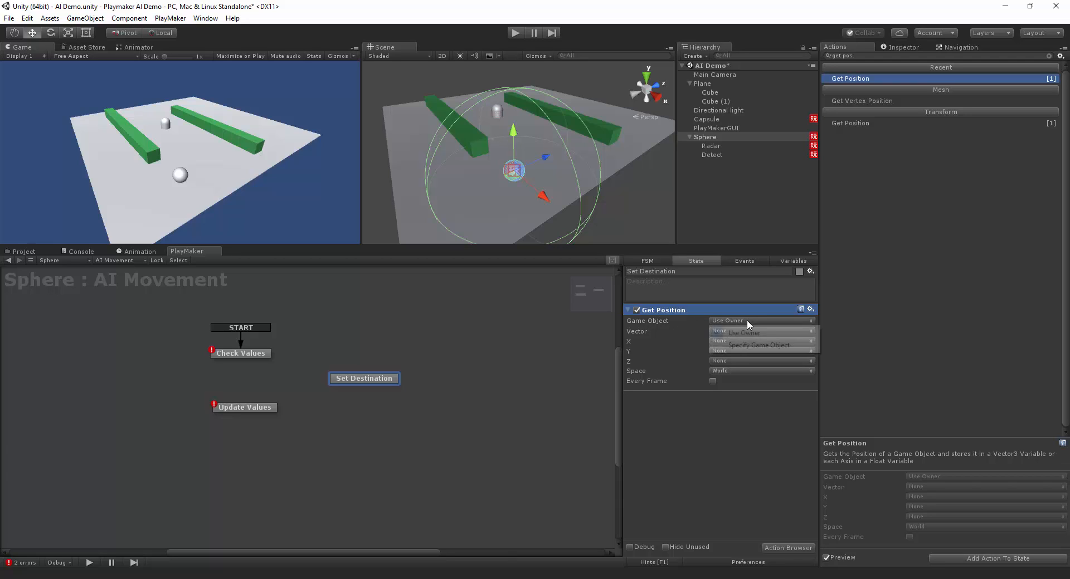
left_click(753, 350)
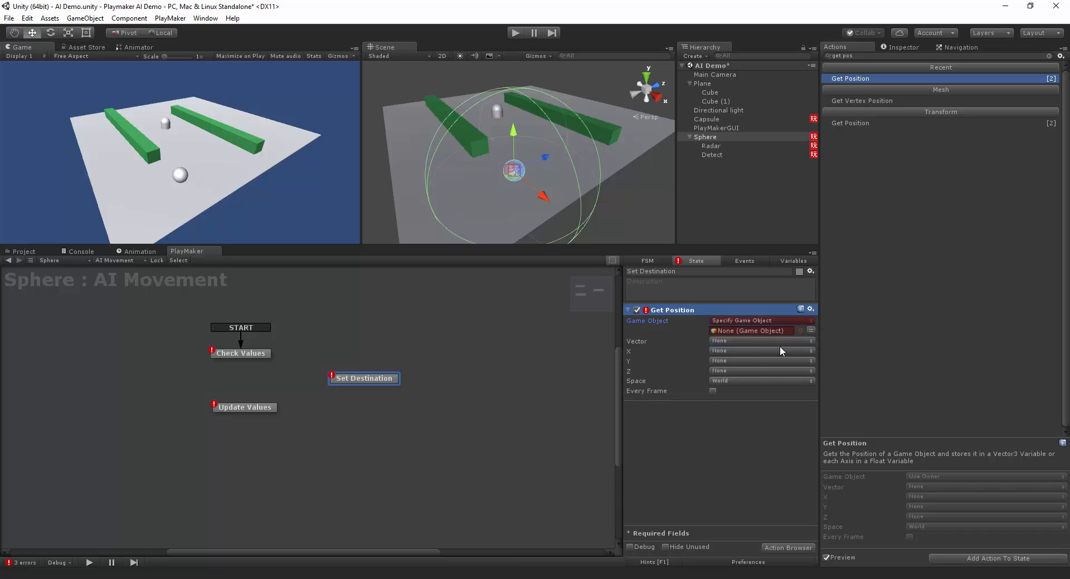
left_click(810, 330)
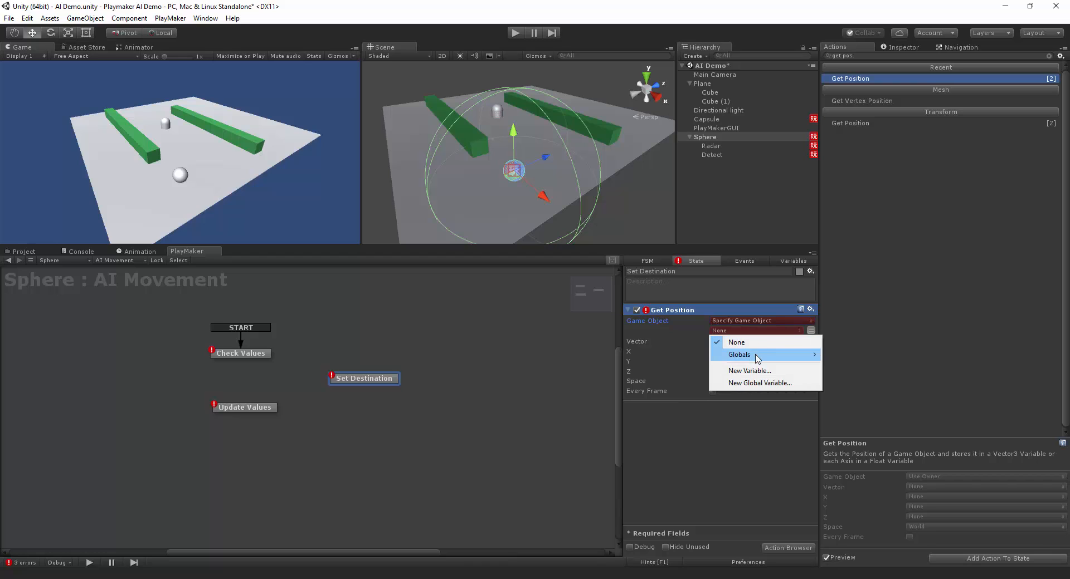
mouse_move(756, 356)
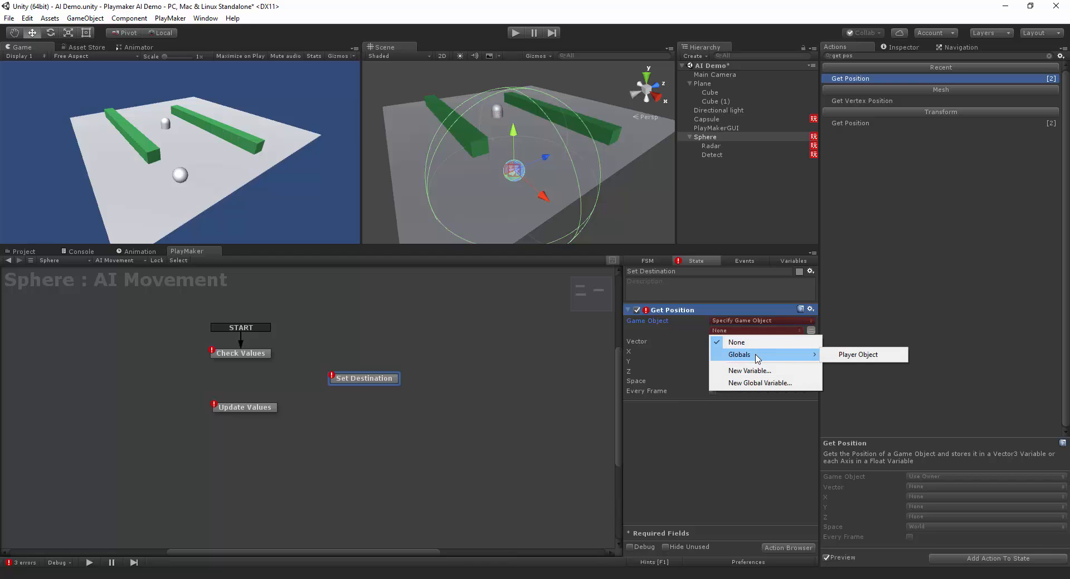
left_click(866, 356)
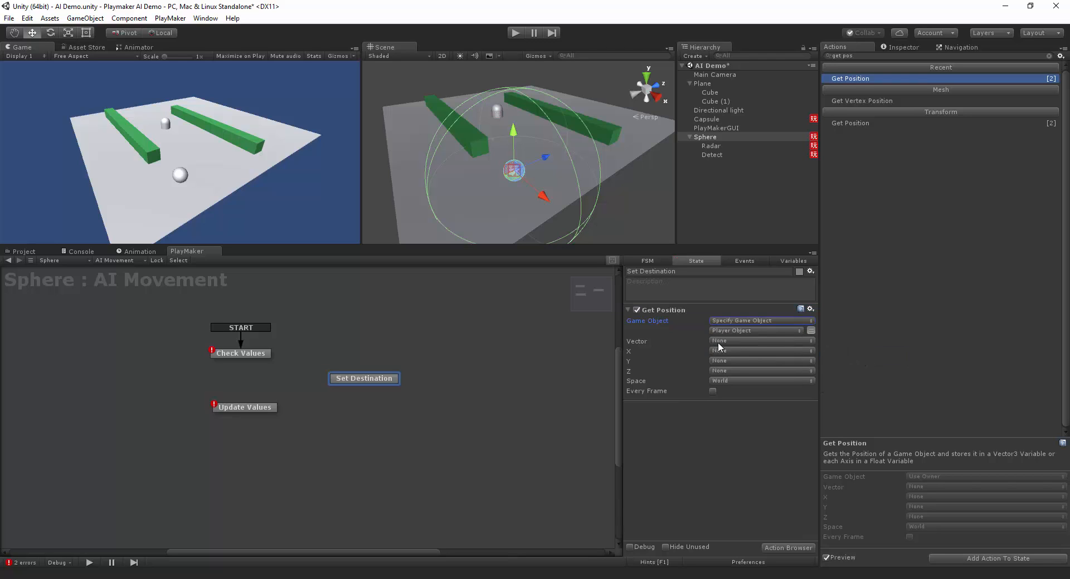
Create a Vector3 variable named Player Position in the AI Movement FSM.
left_click(806, 262)
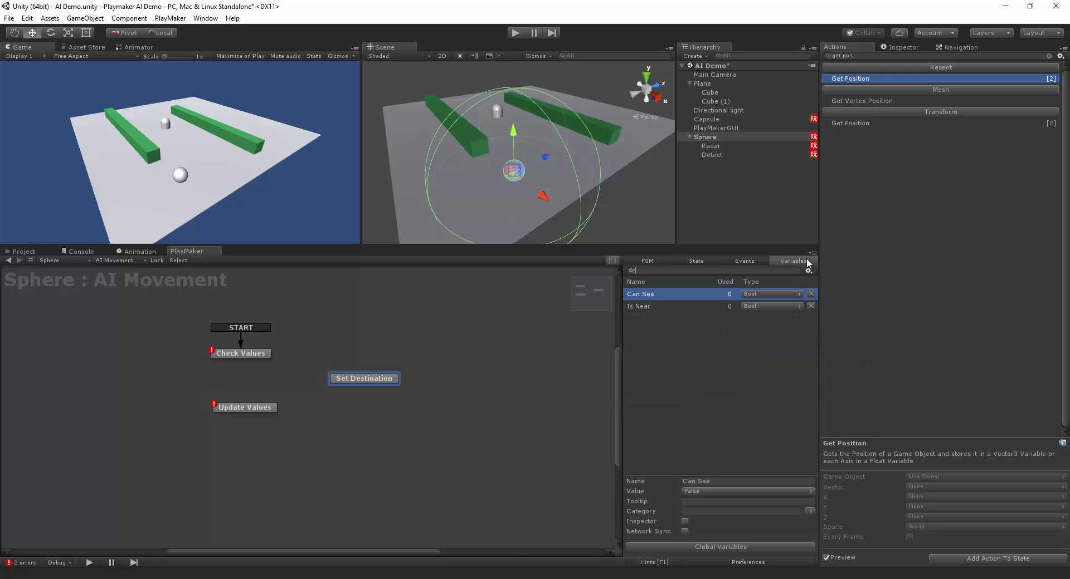
left_click(747, 468)
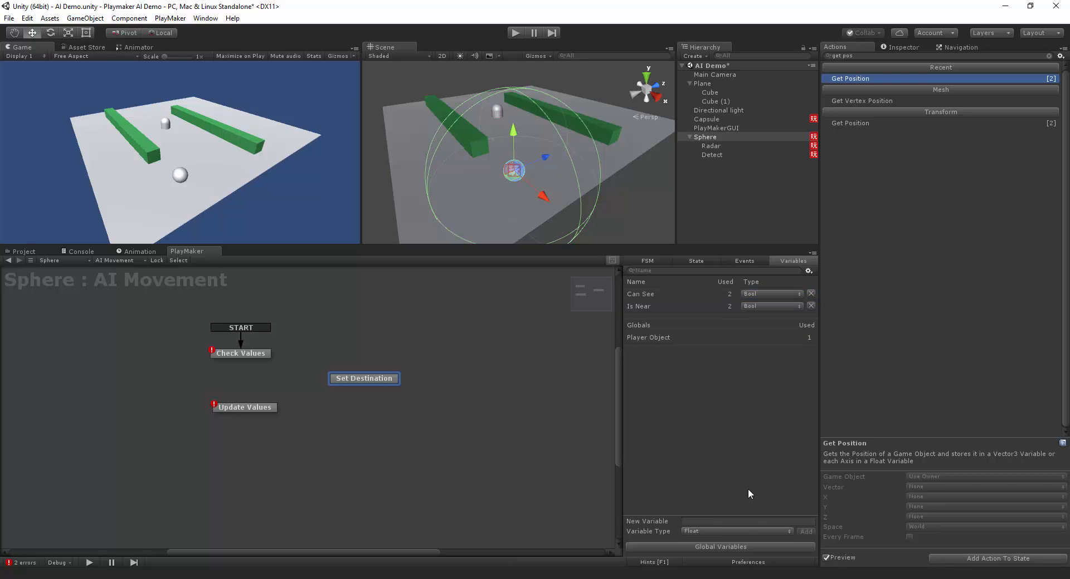
left_click(743, 530)
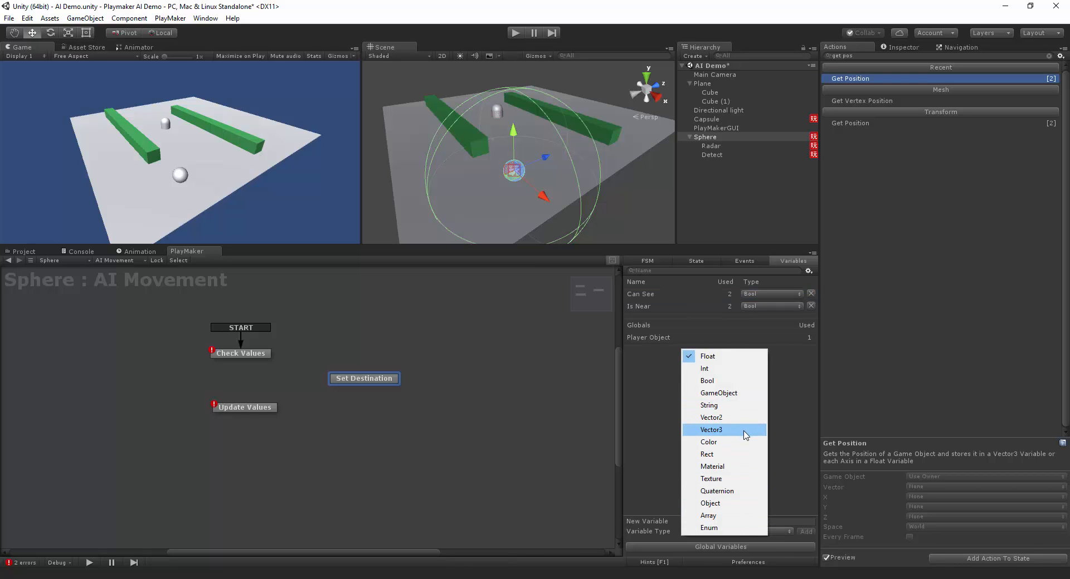
left_click(745, 430)
left_click(740, 521)
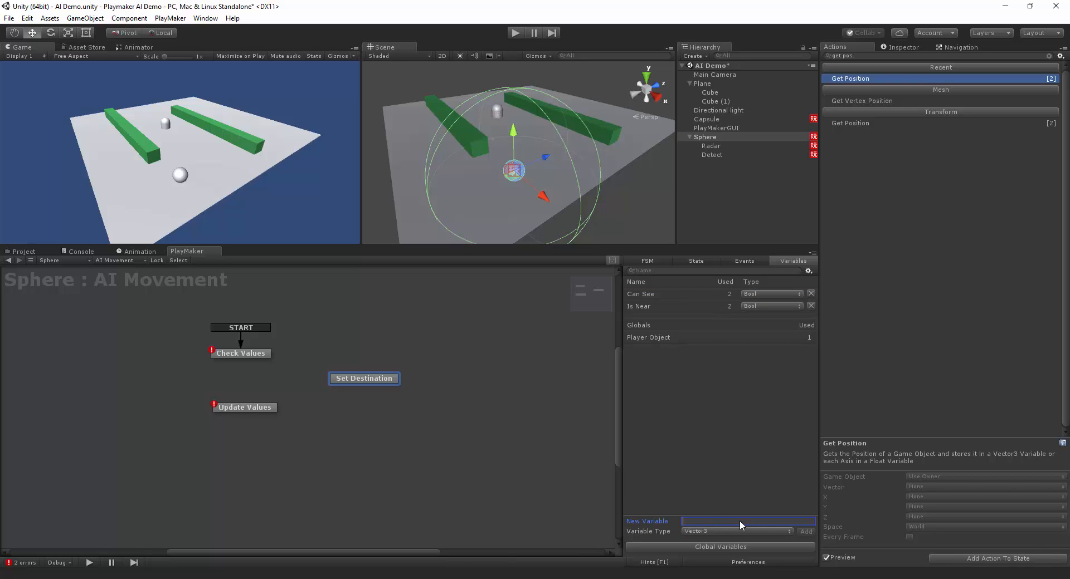
type("Player Position")
left_click(806, 531)
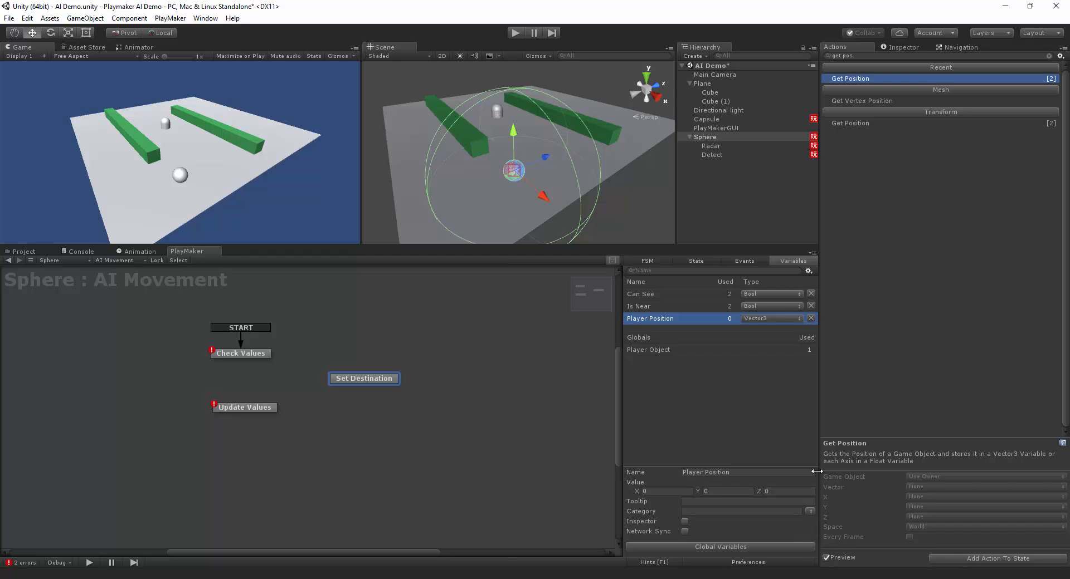
Make the Get Position action store its vector in Player Position.
left_click(698, 261)
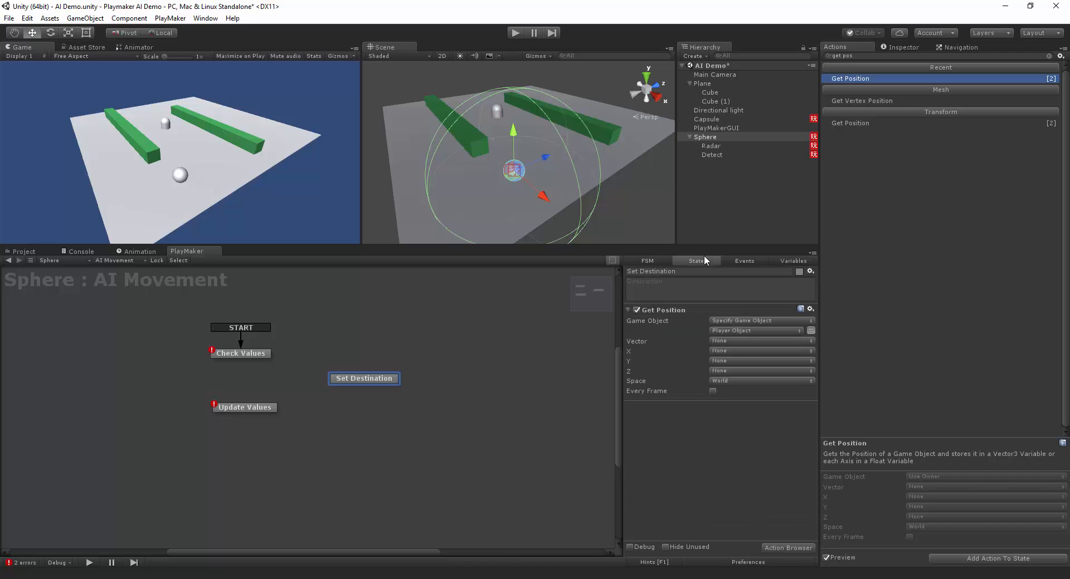
left_click(741, 341)
left_click(751, 363)
Add a Set Property action for the Sphere's Nav Mesh Agent to the Set Destination state, targeting the destination Vector3 property.
left_click(893, 46)
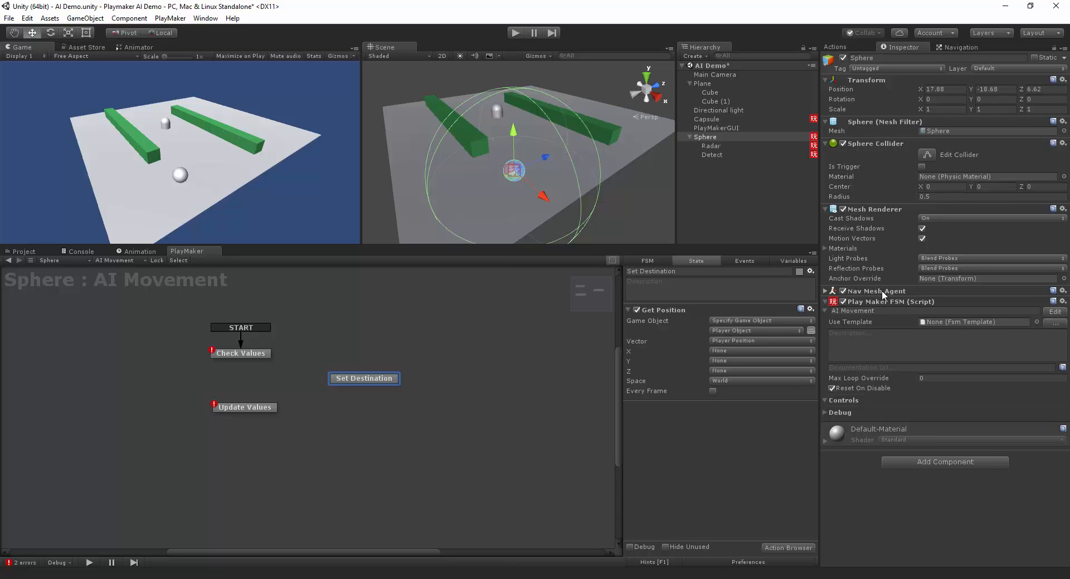
left_click_drag(881, 294, 773, 394)
left_click_drag(717, 466, 718, 466)
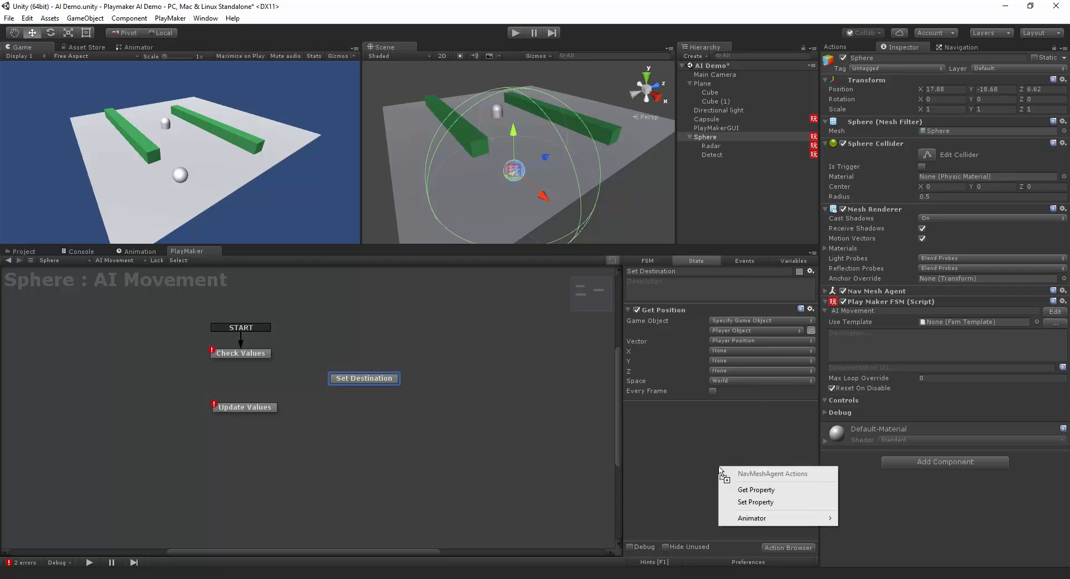
left_click(753, 503)
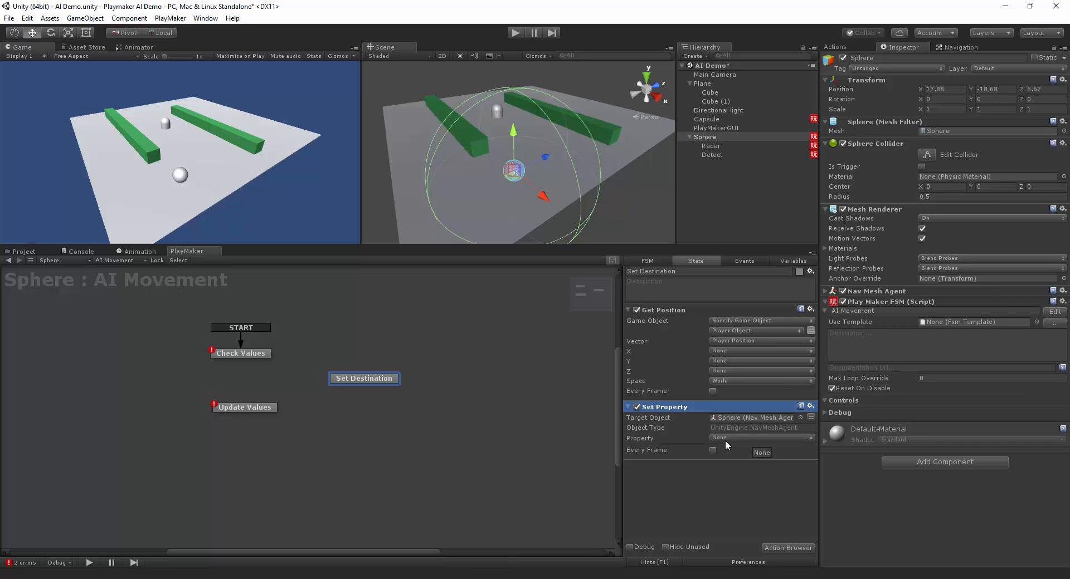
left_click(726, 438)
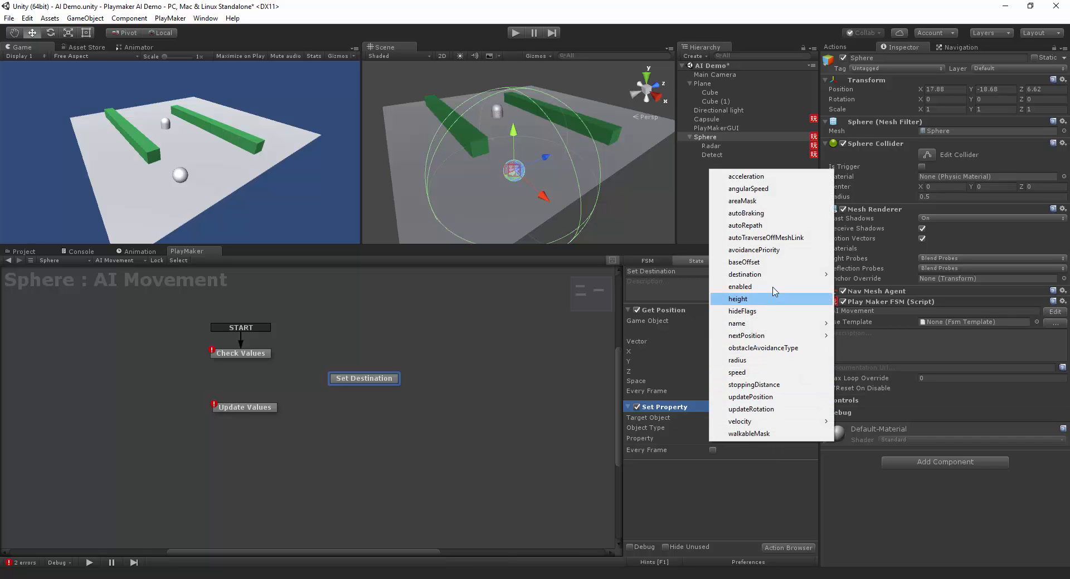
mouse_move(778, 283)
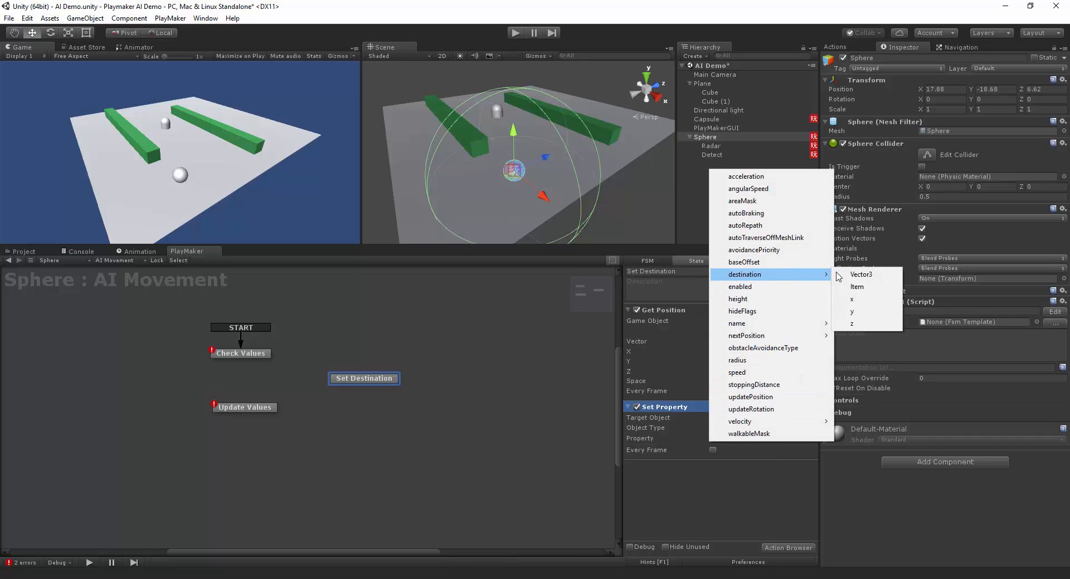
left_click(878, 279)
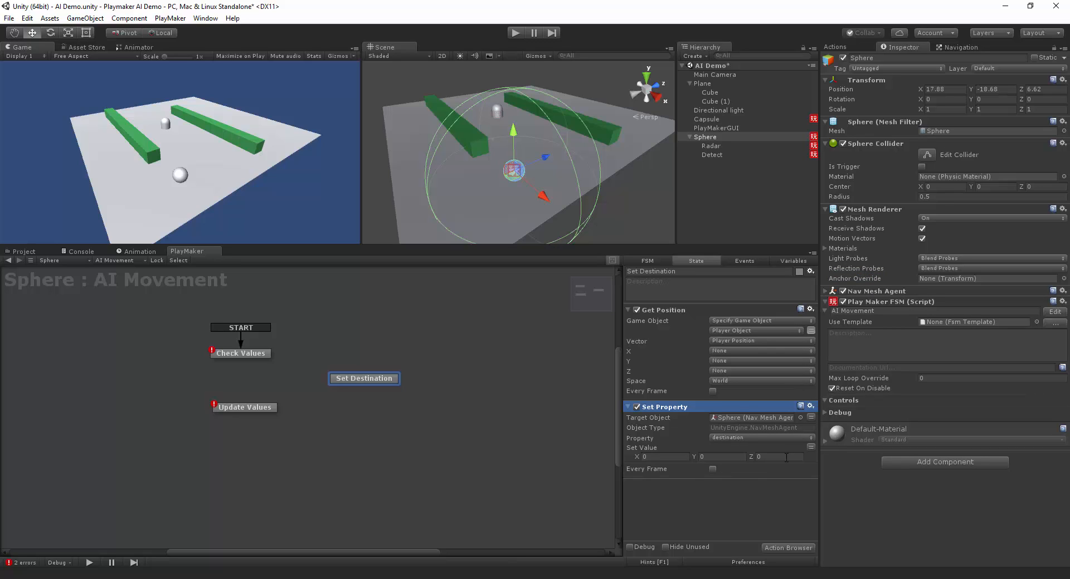
Make the Set Property action set the destination from the Player Position variable.
left_click(811, 446)
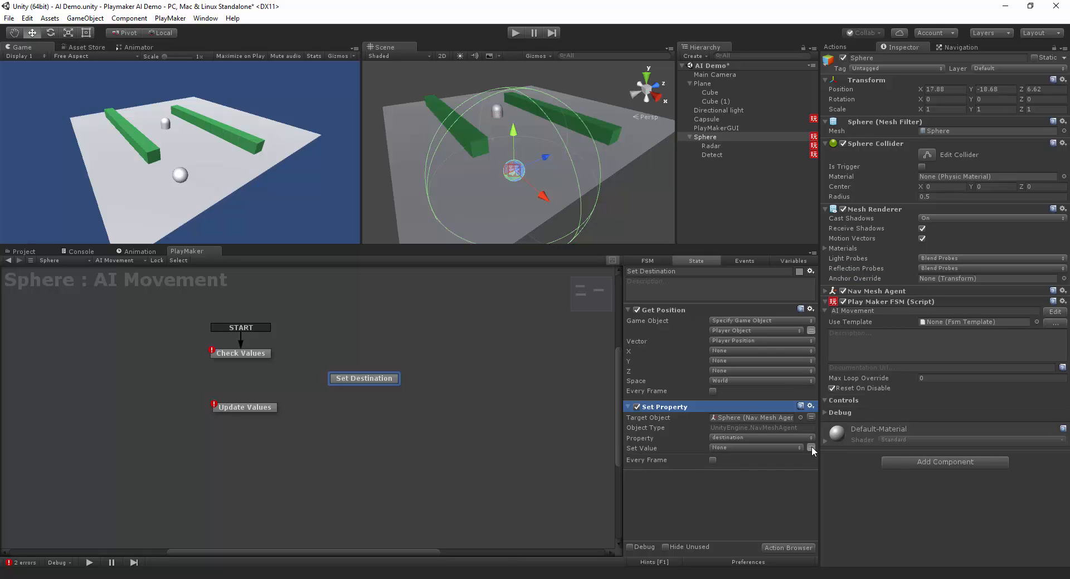
left_click(754, 449)
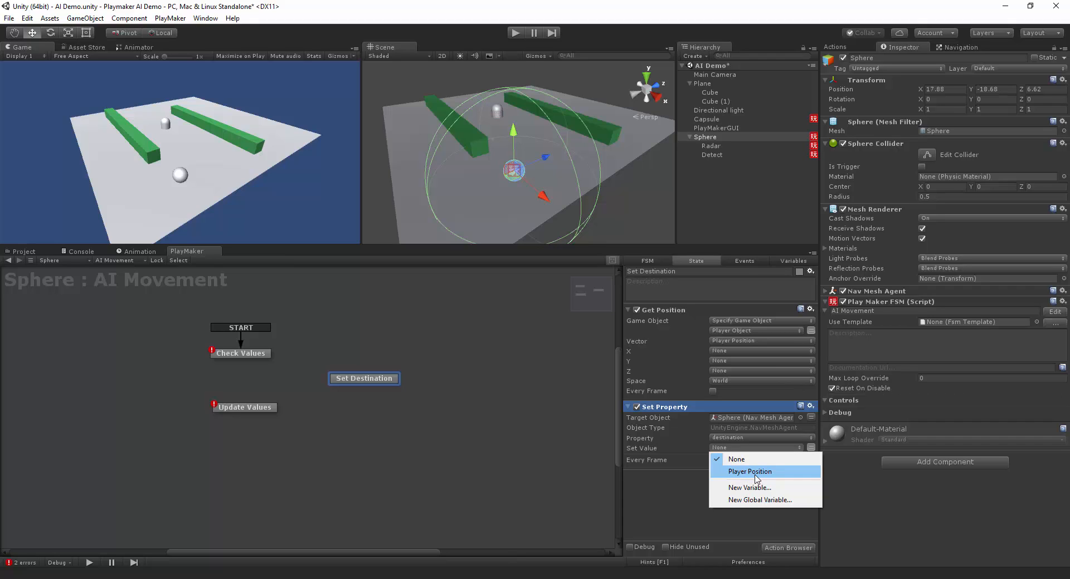
left_click(755, 474)
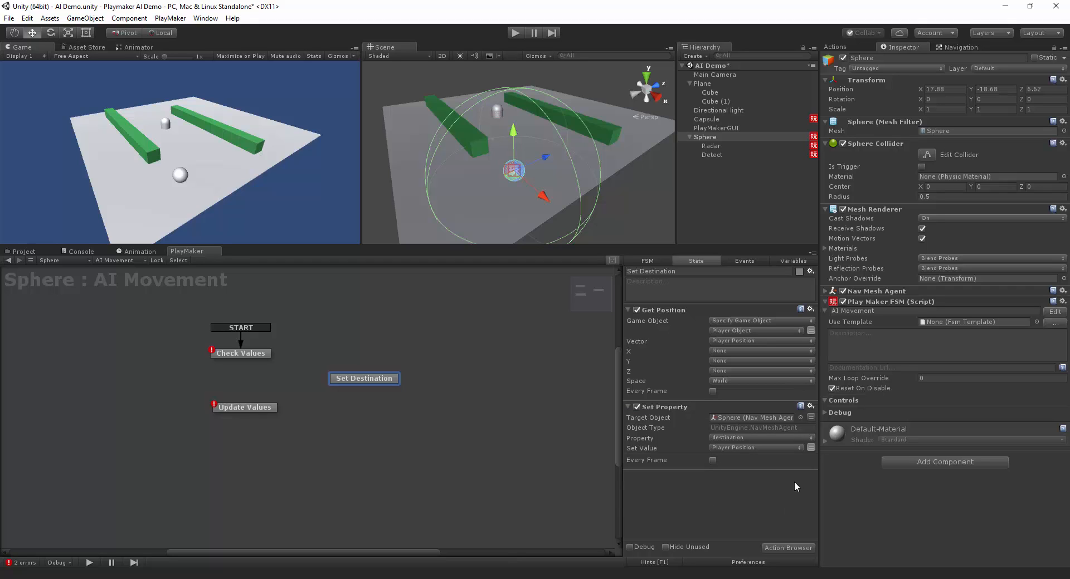
Add a Next Frame Event action to the Set Destination state and move it below the other actions.
left_click(782, 544)
type("next")
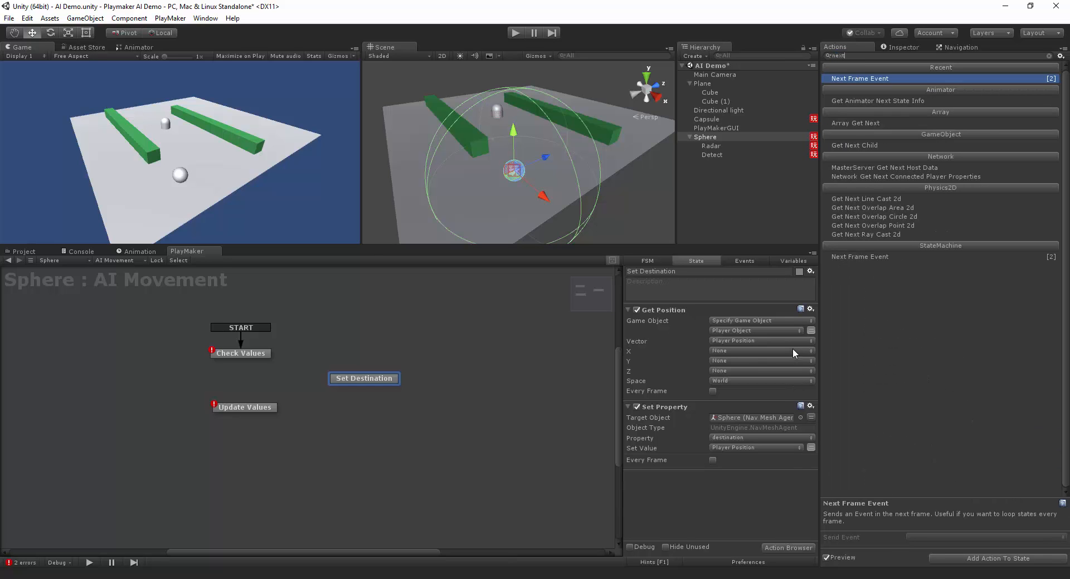
key("Return")
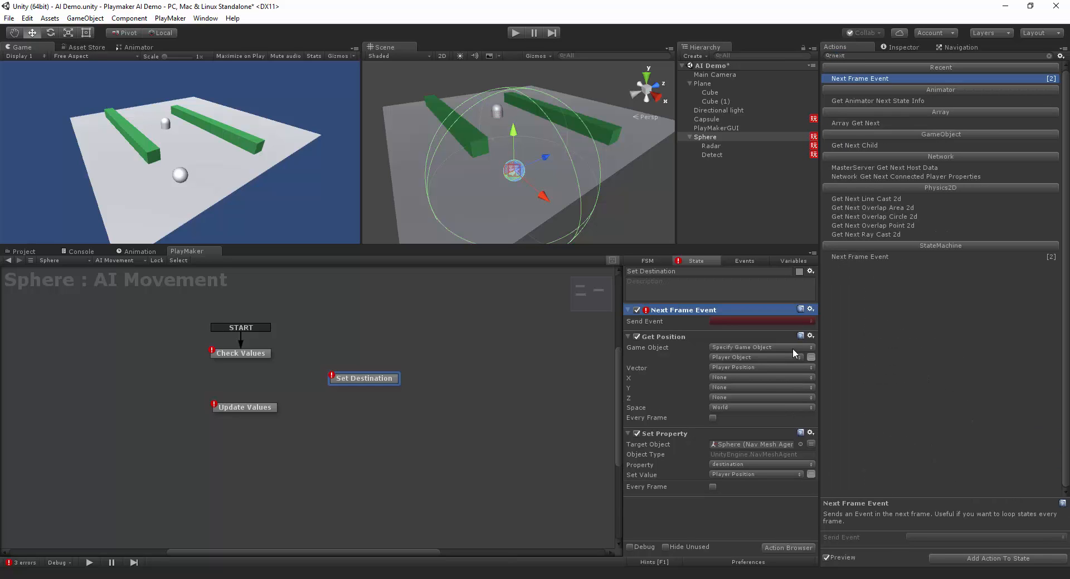
left_click(811, 310)
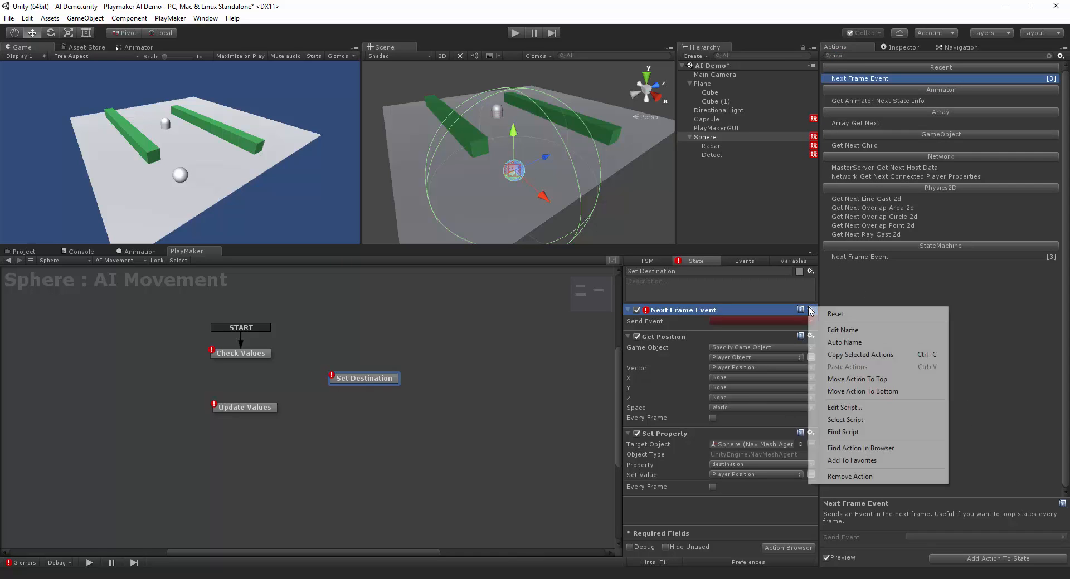
left_click(869, 392)
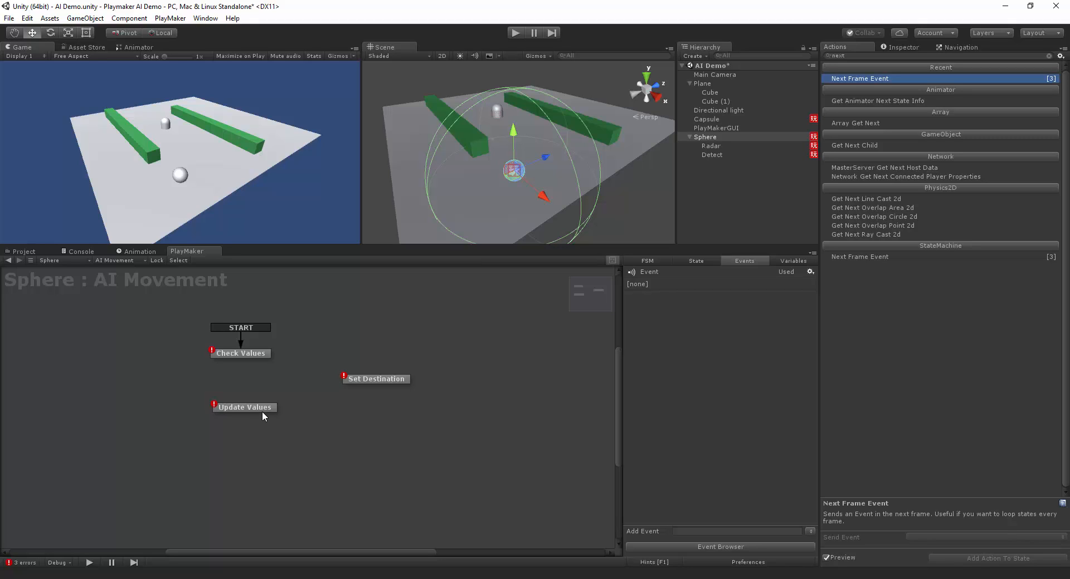
Create two events named Values True and Values False in the AI Movement FSM.
left_click(715, 532)
type("Values True")
key("Return")
type("Va")
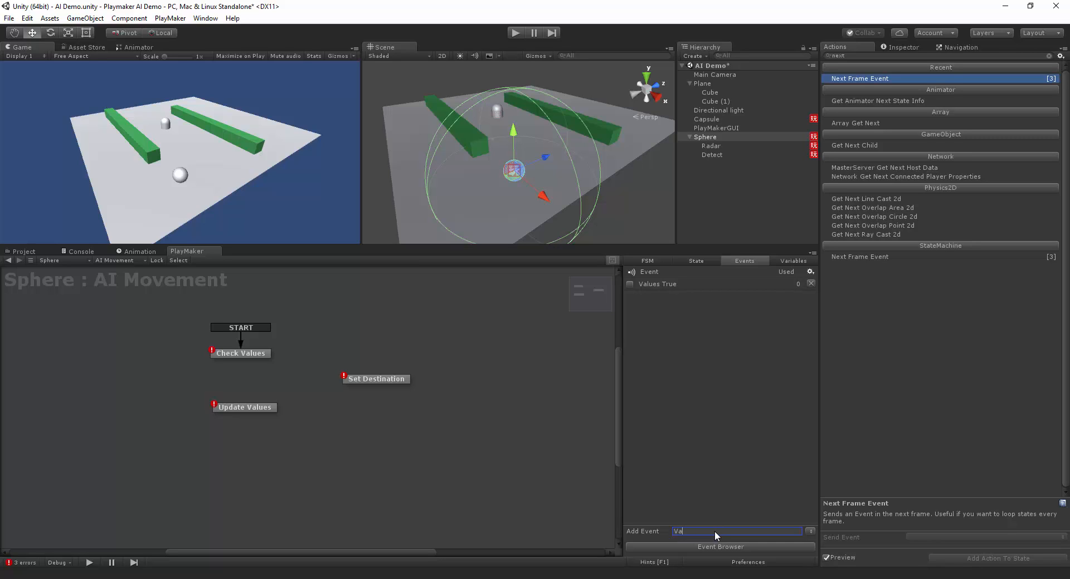
type("lues False")
key("Return")
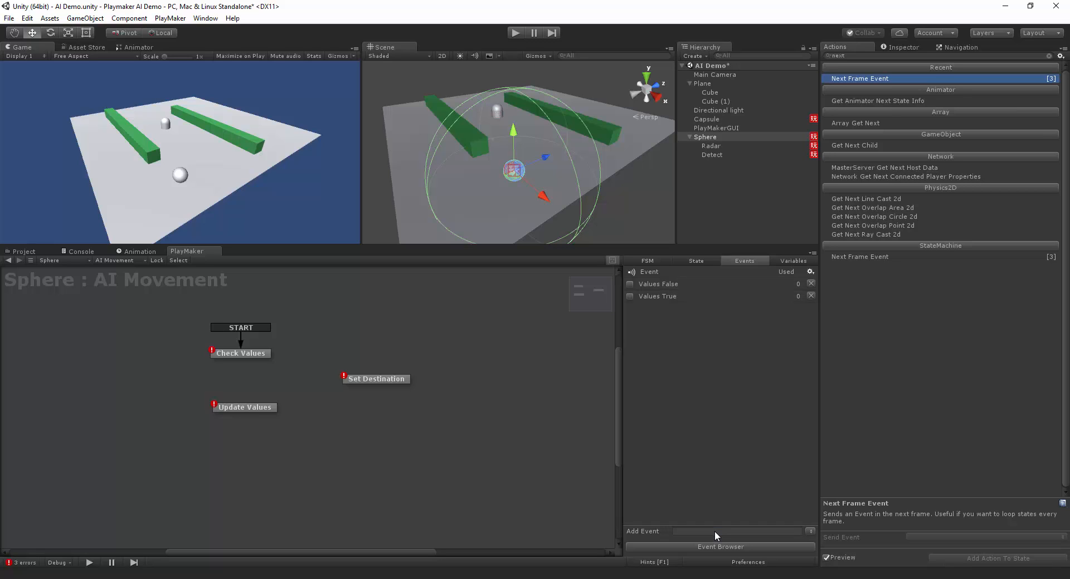
Add Values False and Values True transitions to the Check Values state.
left_click(258, 352)
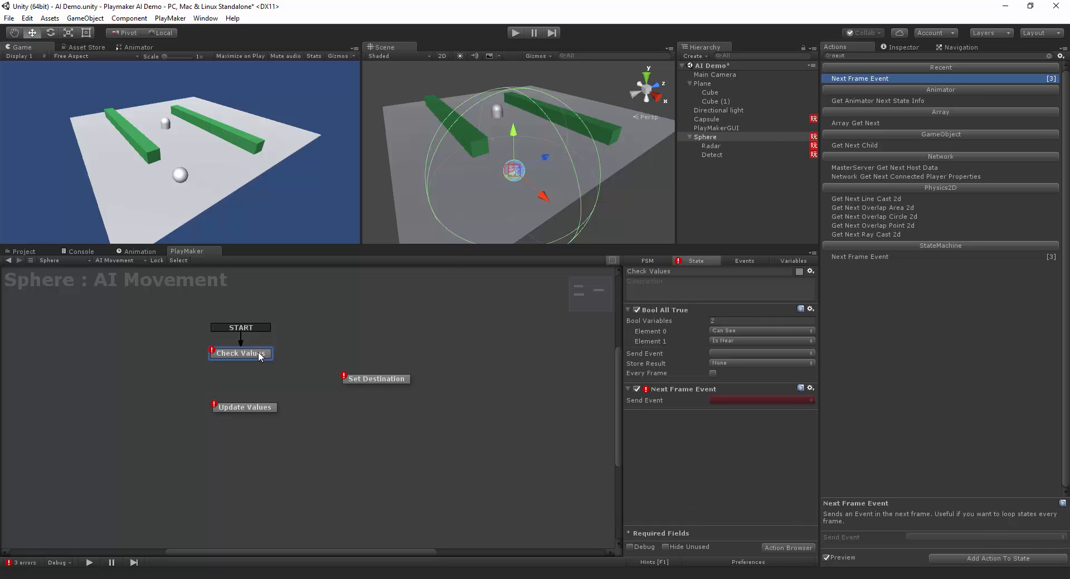
right_click(259, 353)
mouse_move(293, 360)
left_click(409, 360)
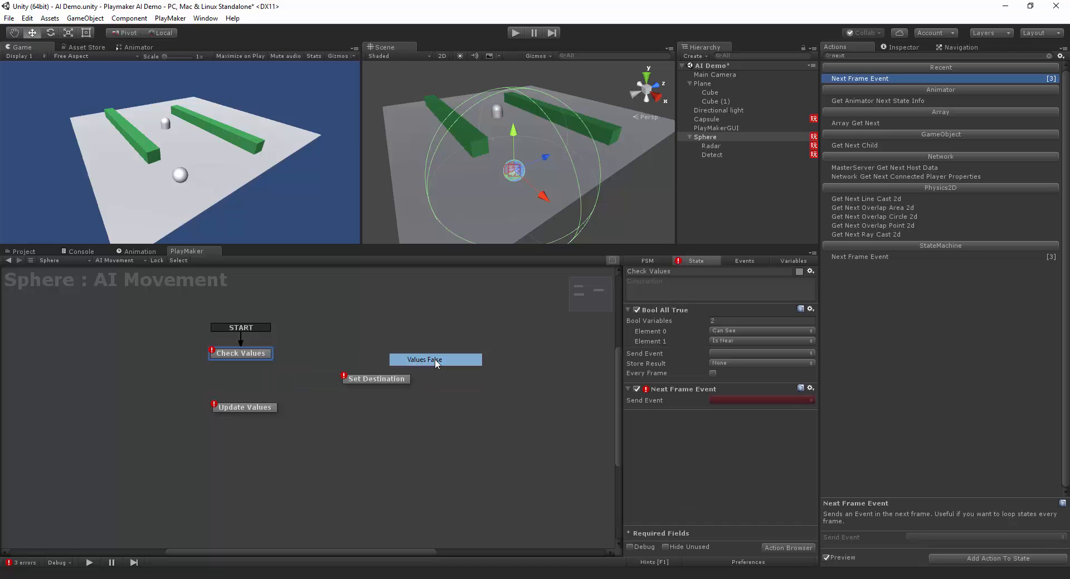
right_click(252, 355)
mouse_move(348, 362)
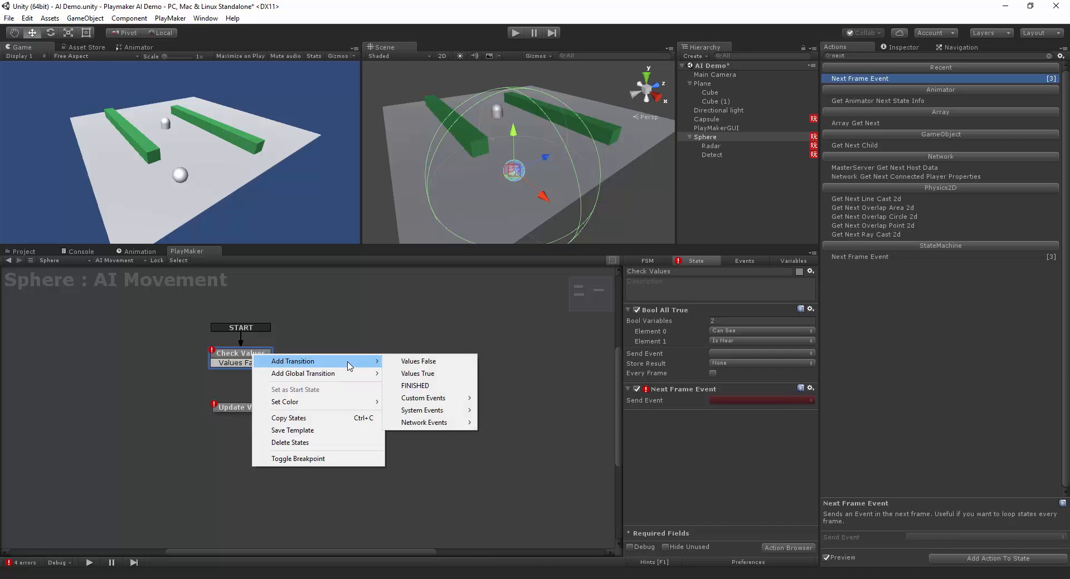
left_click(440, 374)
Link Check Values' Values True transition to Set Destination and its Values False transition to Update Values.
left_click_drag(269, 410, 268, 419)
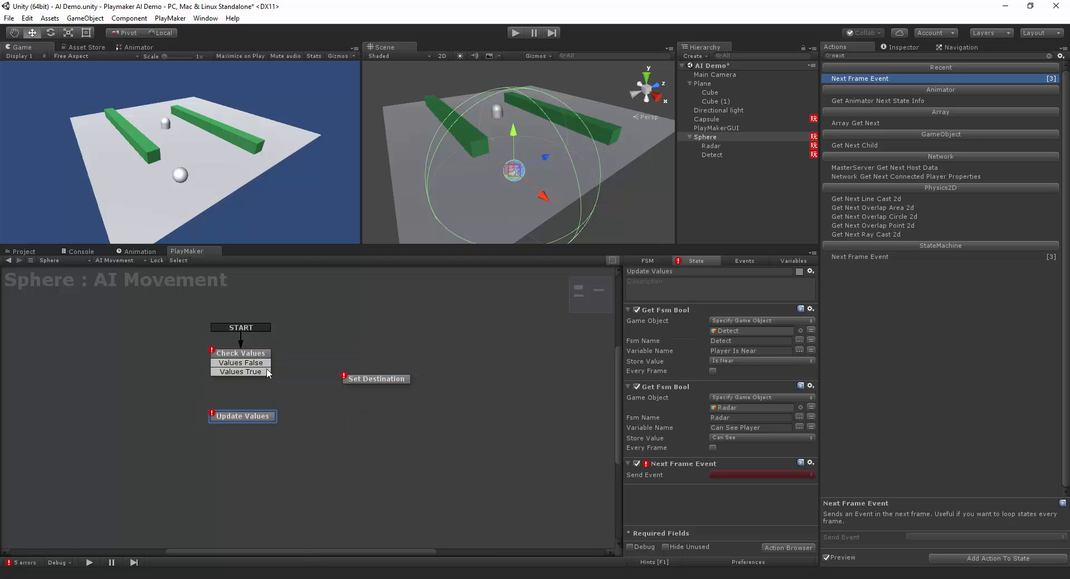
left_click_drag(268, 373, 356, 382)
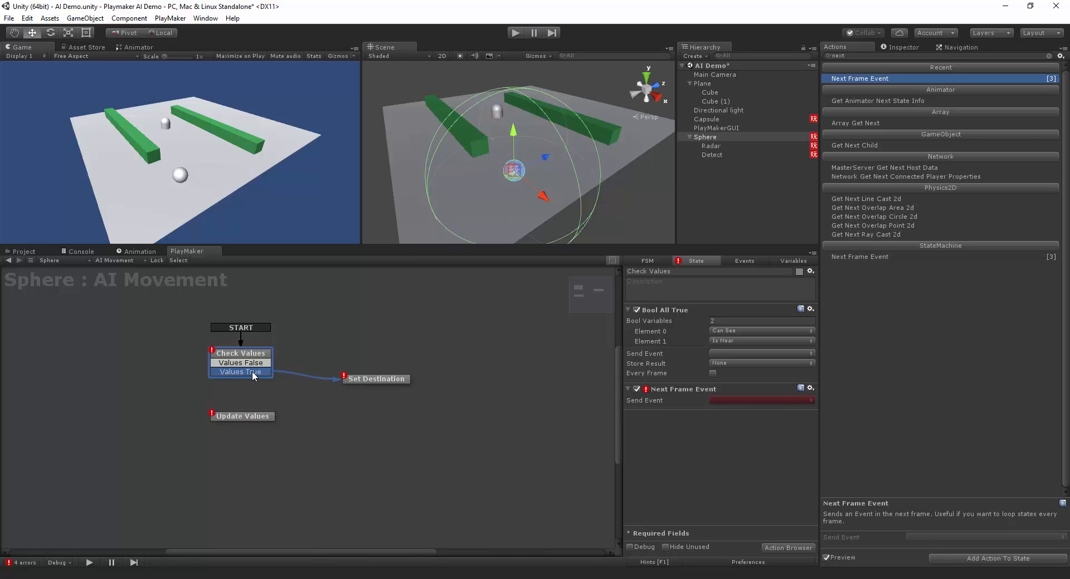
left_click_drag(240, 362, 257, 421)
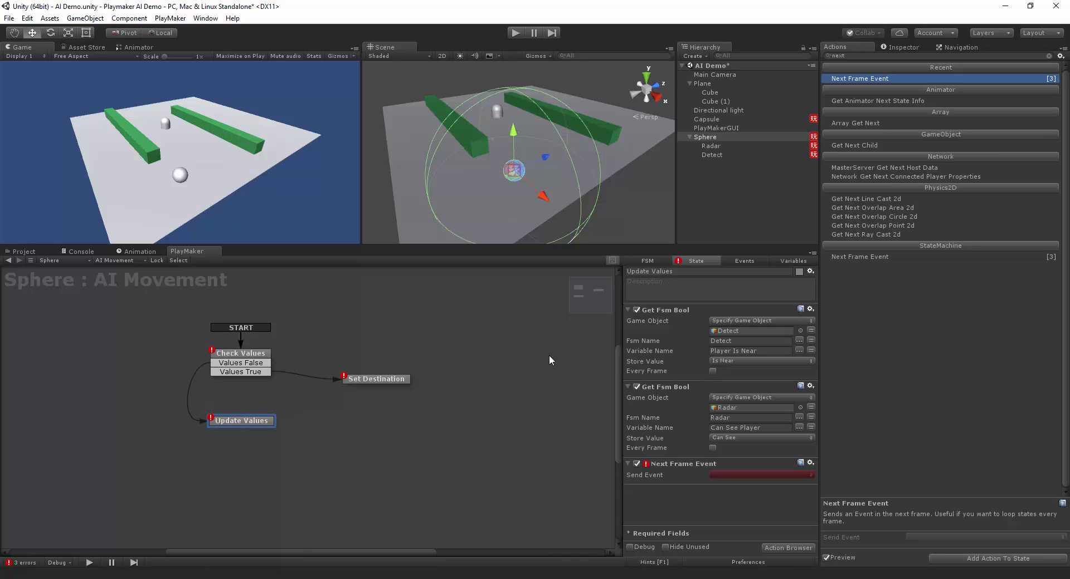
Create an event named Player Moved in the AI Movement FSM.
left_click(747, 260)
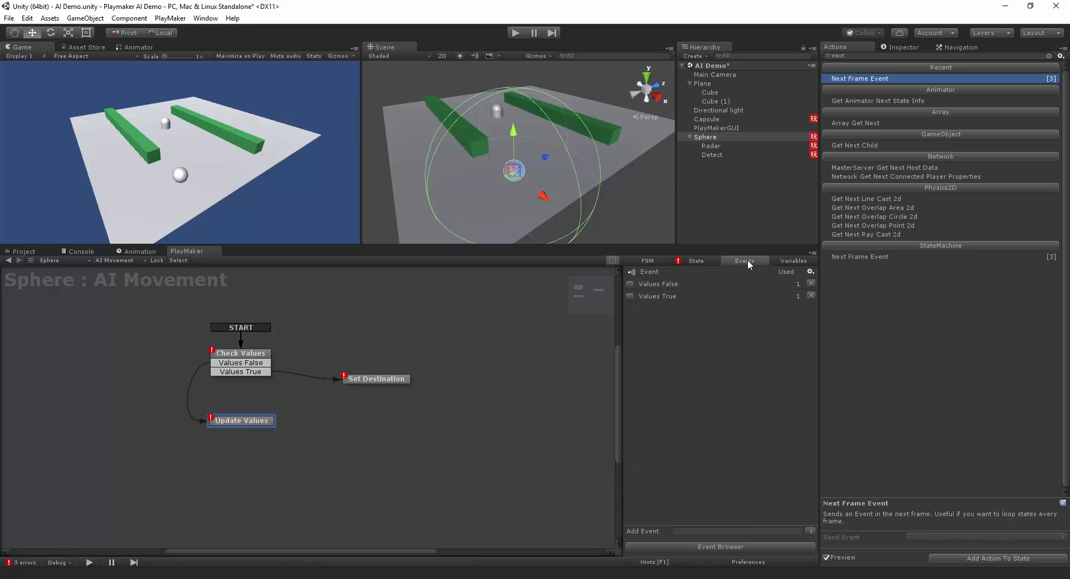
left_click(741, 532)
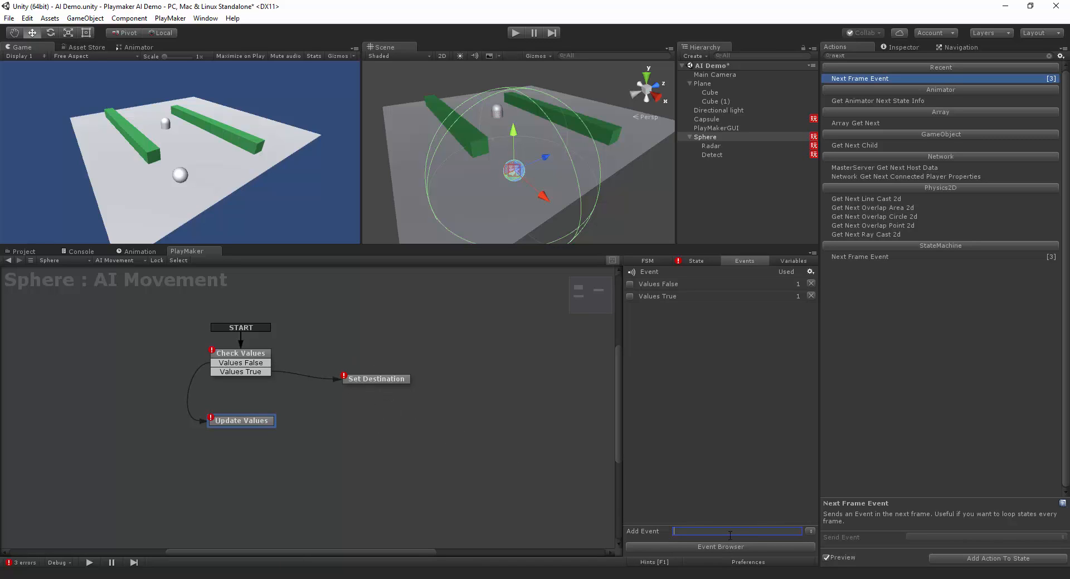
type("Player Moved")
key("Return")
Add a Player Moved transition to the Set Destination state and link it to Update Values.
left_click(390, 378)
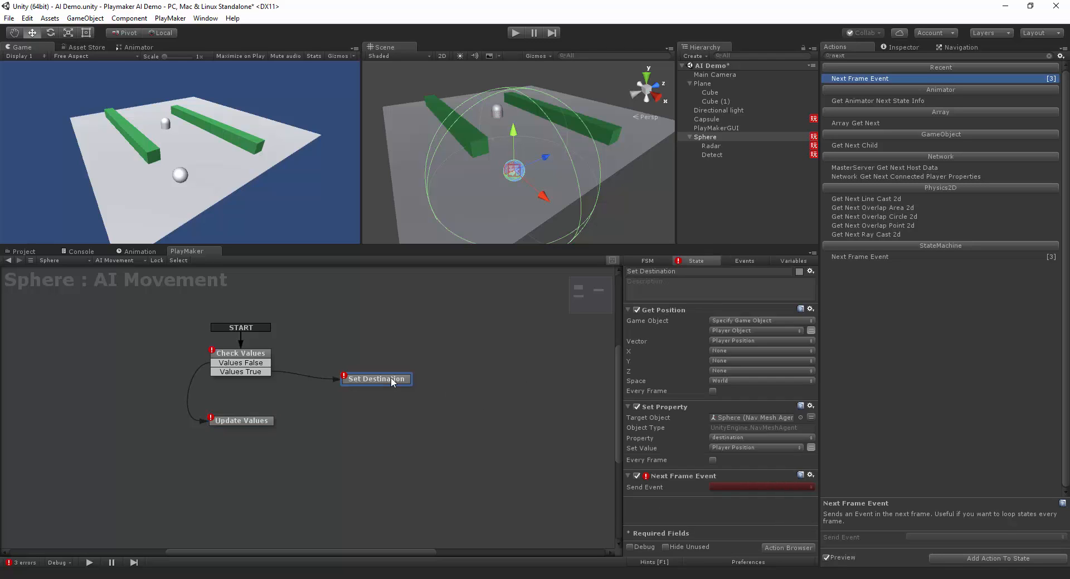
right_click(390, 378)
mouse_move(437, 388)
left_click(559, 386)
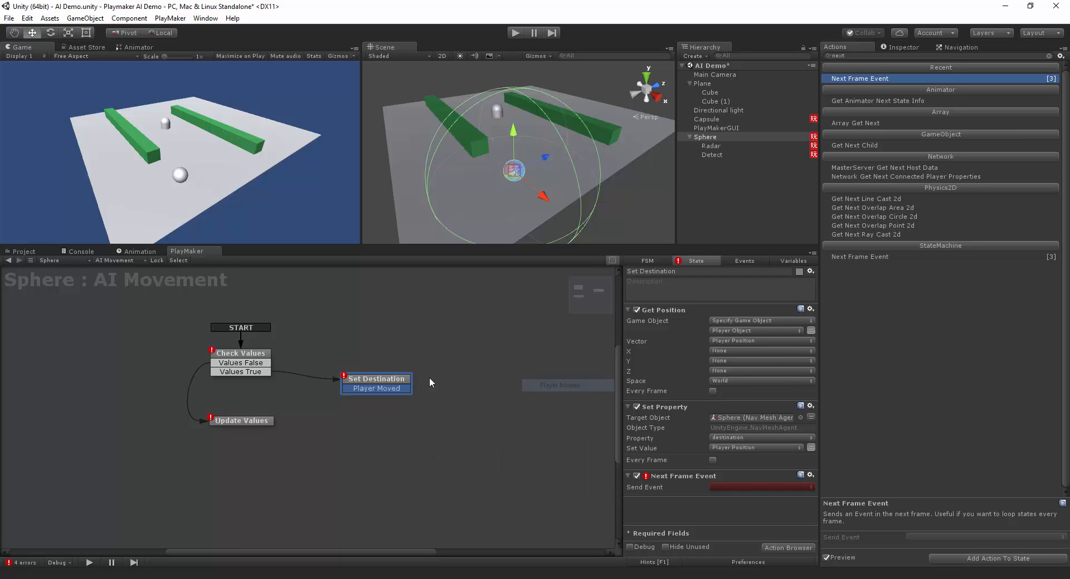
left_click_drag(357, 390, 265, 361)
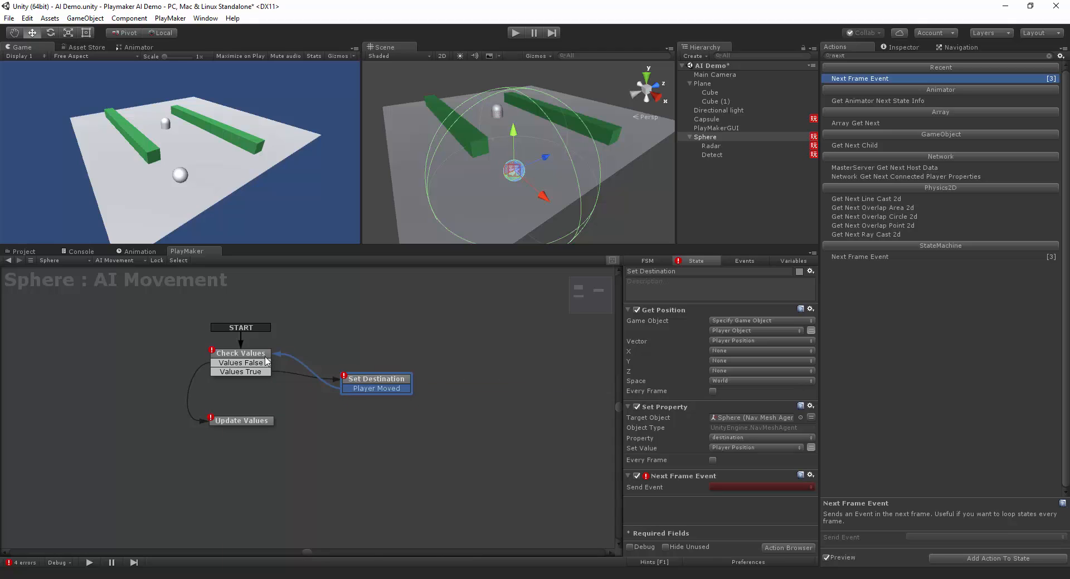
left_click_drag(266, 361, 268, 421)
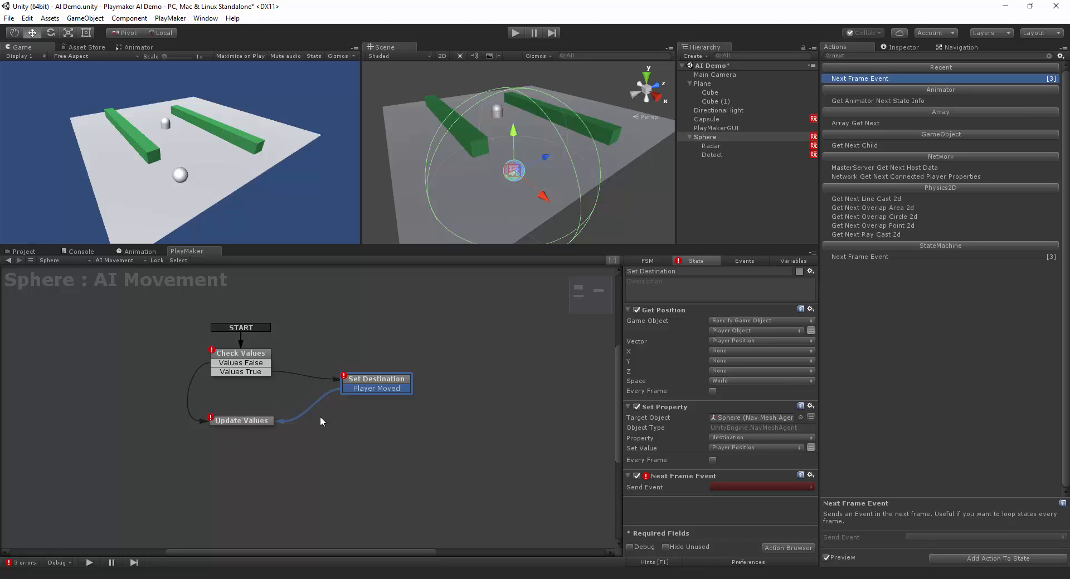
Create an event named Values Updated in the AI Movement FSM.
left_click(756, 262)
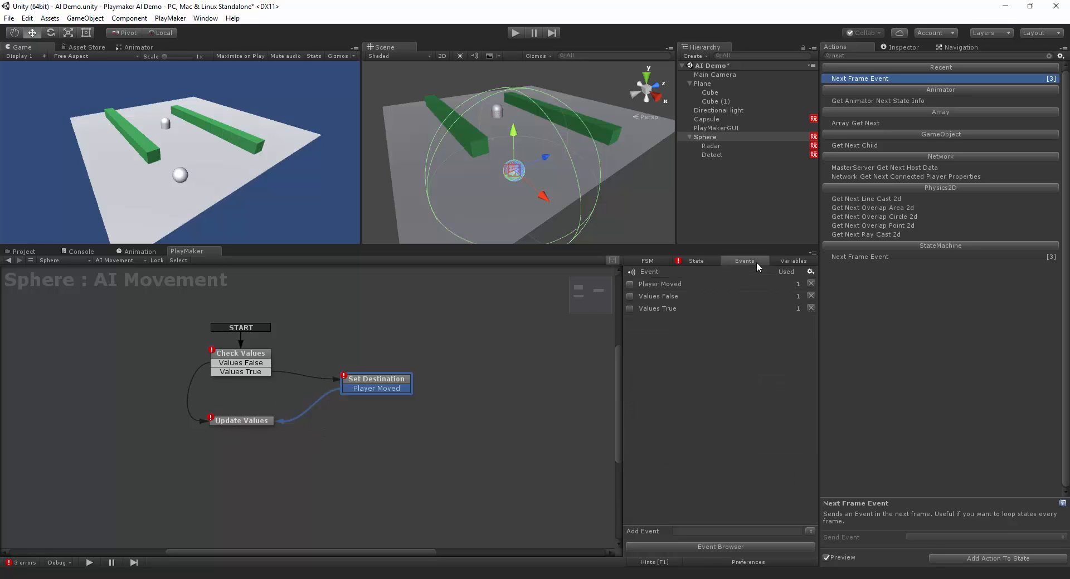
left_click(739, 532)
type("Values Updated")
key("Return")
Add a Values Updated transition to the Update Values state and link it to Check Values.
right_click(257, 422)
mouse_move(304, 426)
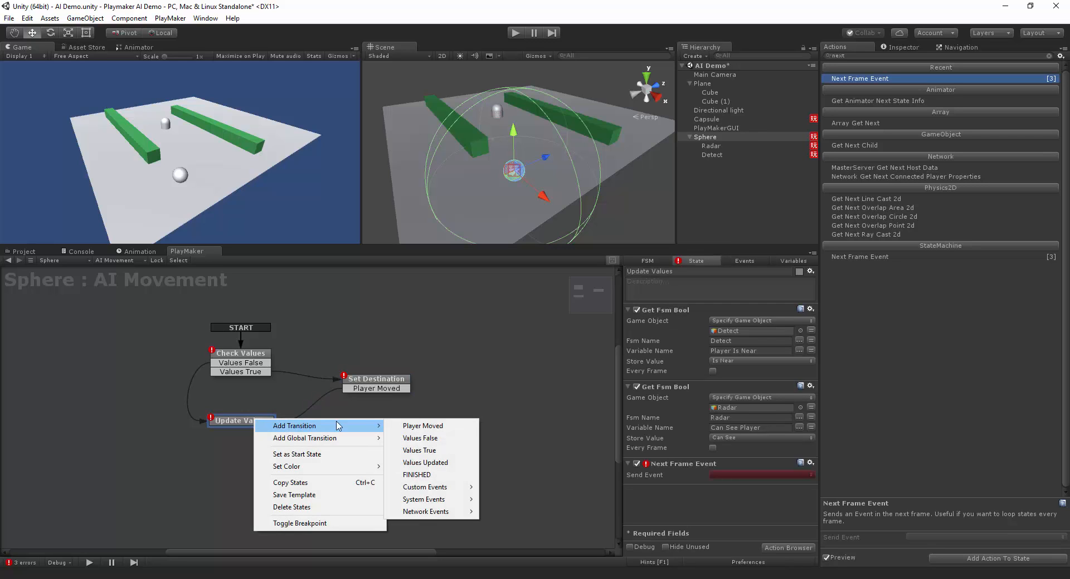
left_click(462, 463)
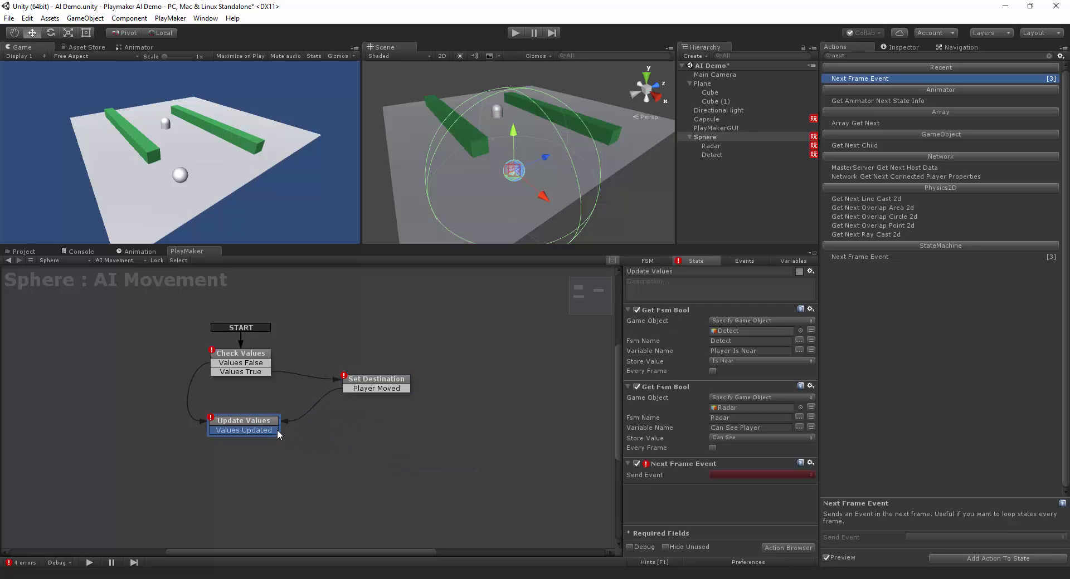
left_click_drag(277, 430, 272, 353)
In the Check Values state, make Bool All True send Values True and Next Frame Event send Values False.
left_click(253, 357)
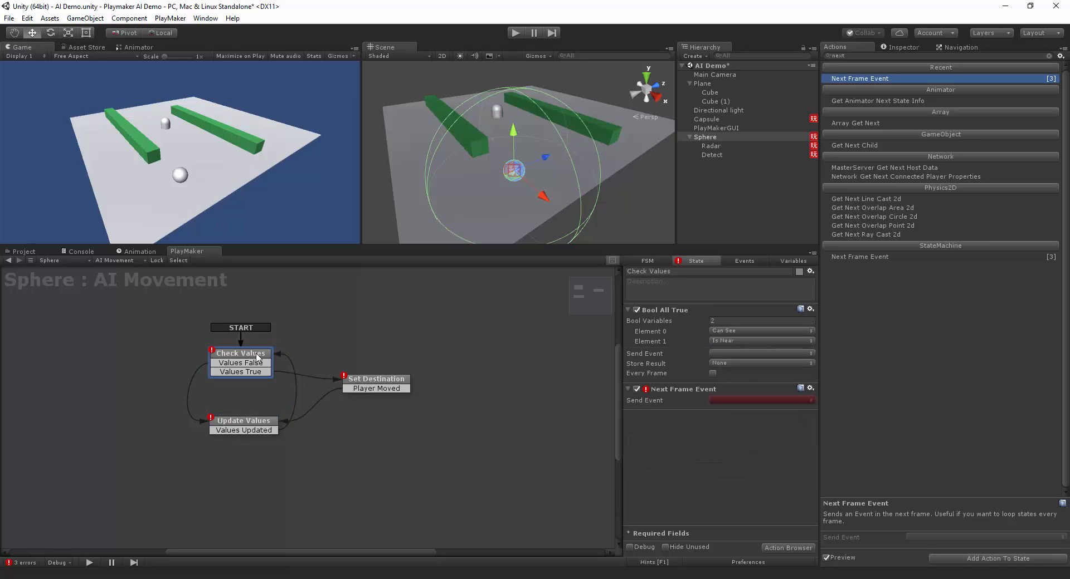
left_click(719, 354)
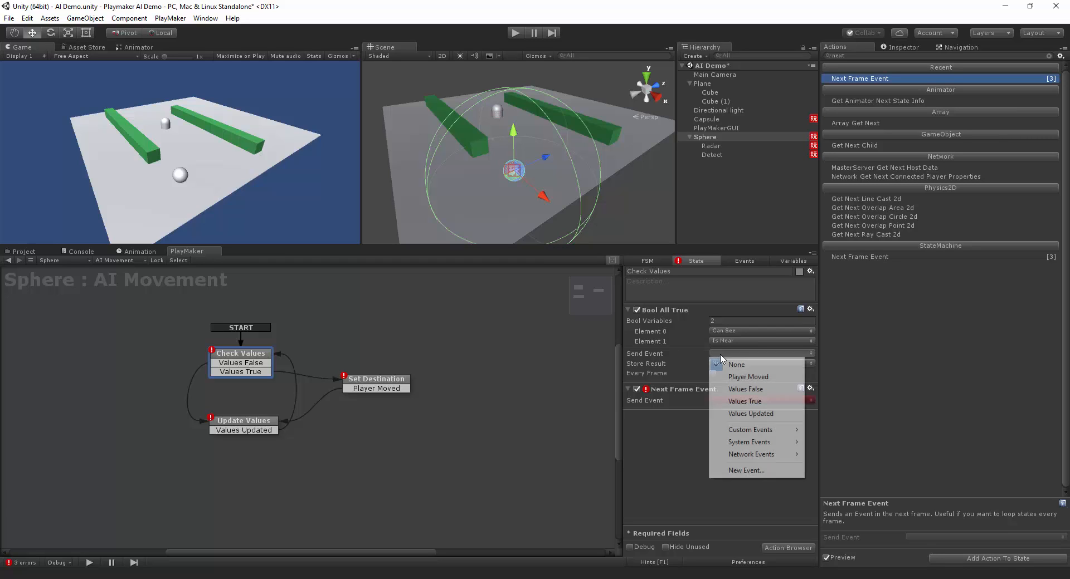
left_click(761, 401)
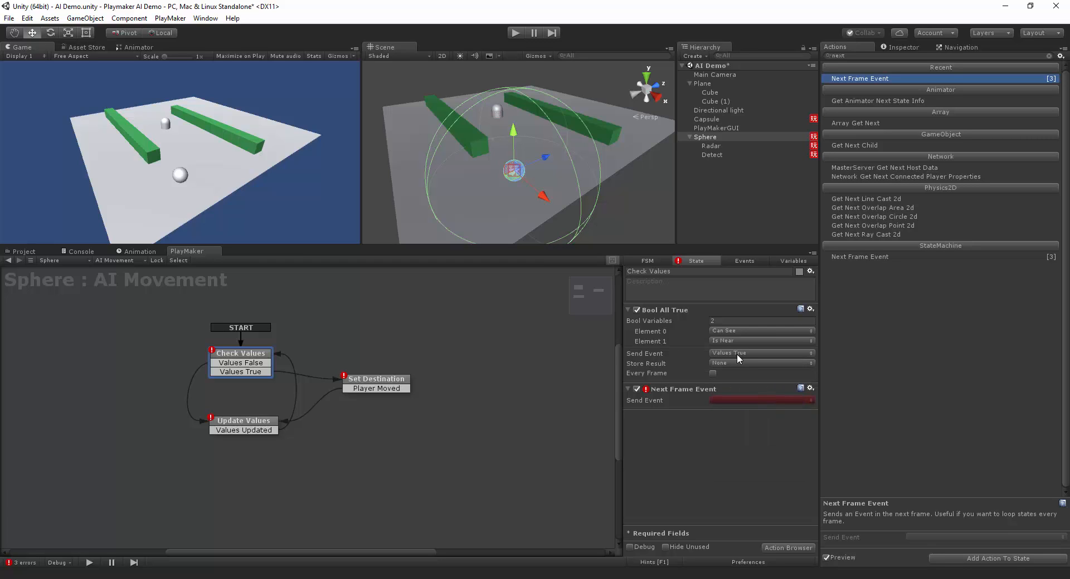
left_click(740, 401)
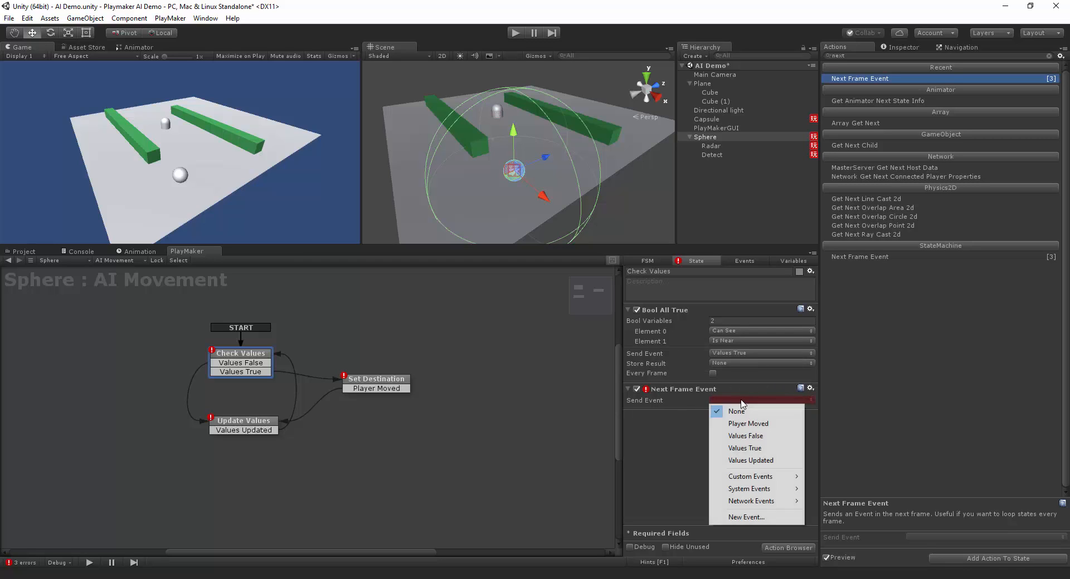
left_click(746, 436)
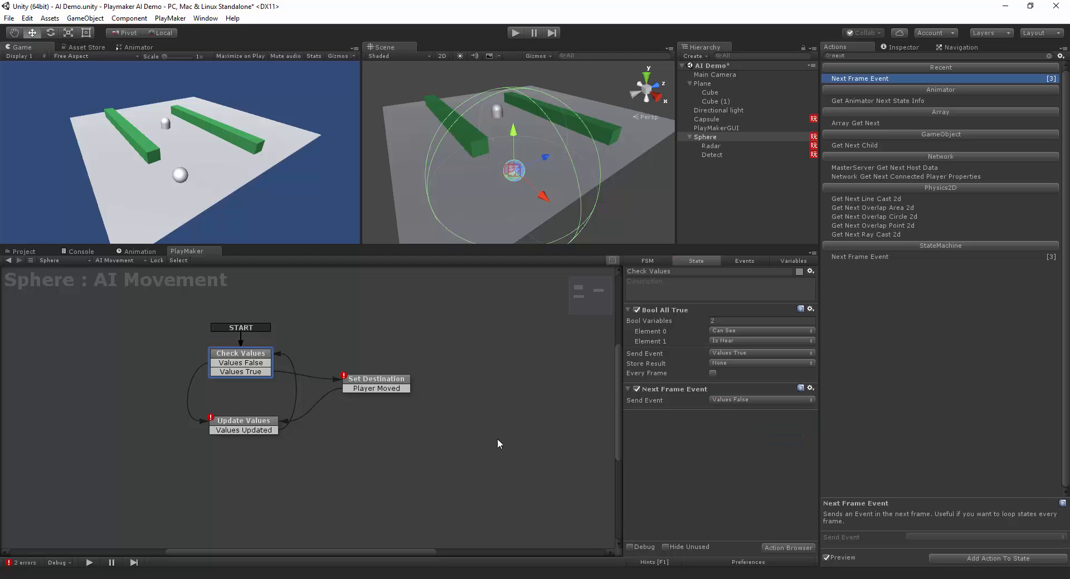
Make the Next Frame Event in the Update Values state send Values Updated.
left_click(254, 423)
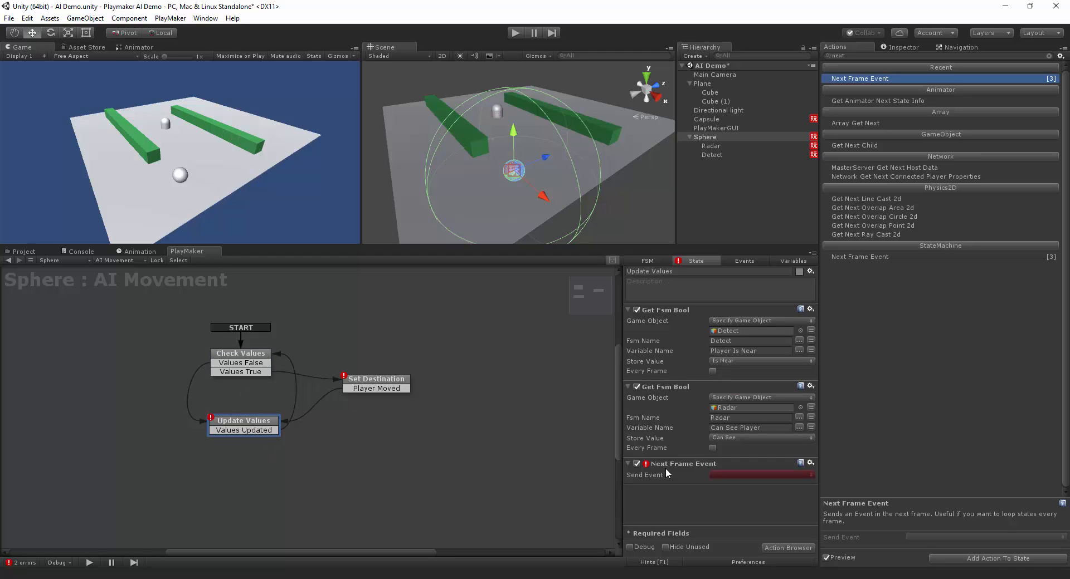
left_click(727, 474)
left_click(758, 414)
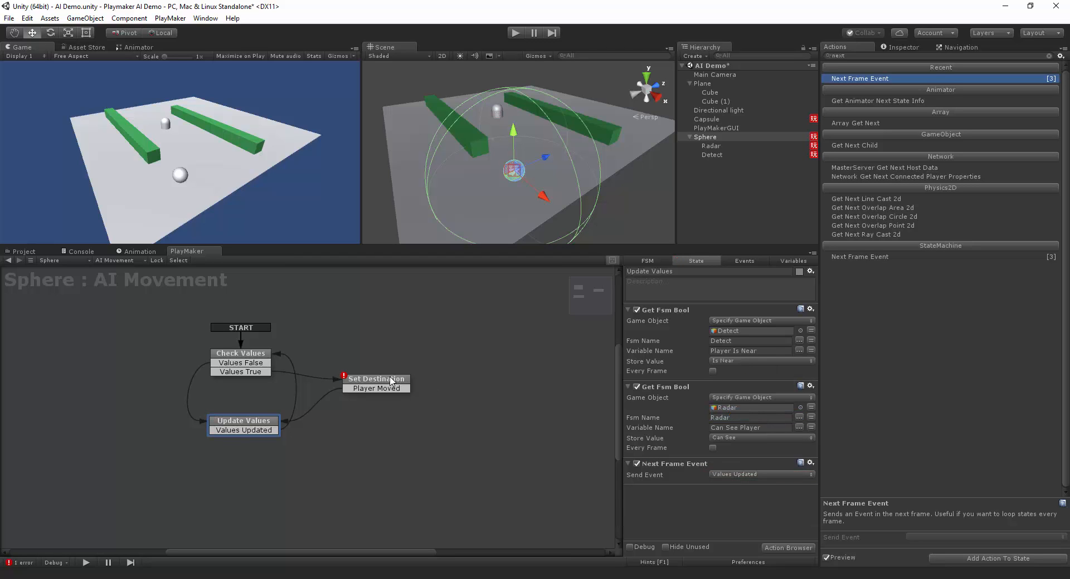
Make the Next Frame Event in the Set Destination state send Player Moved.
left_click(391, 382)
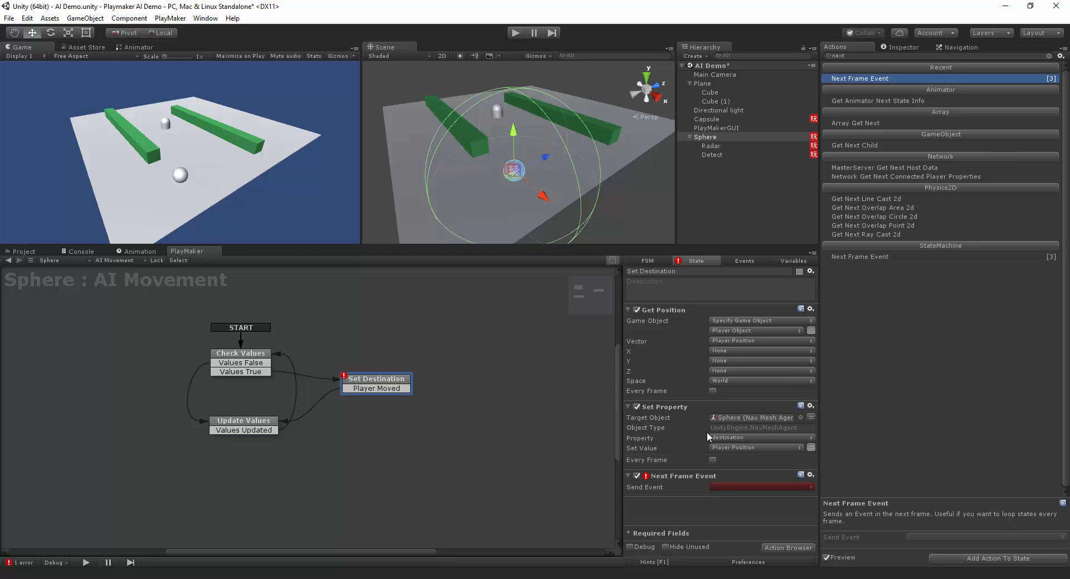
left_click(727, 485)
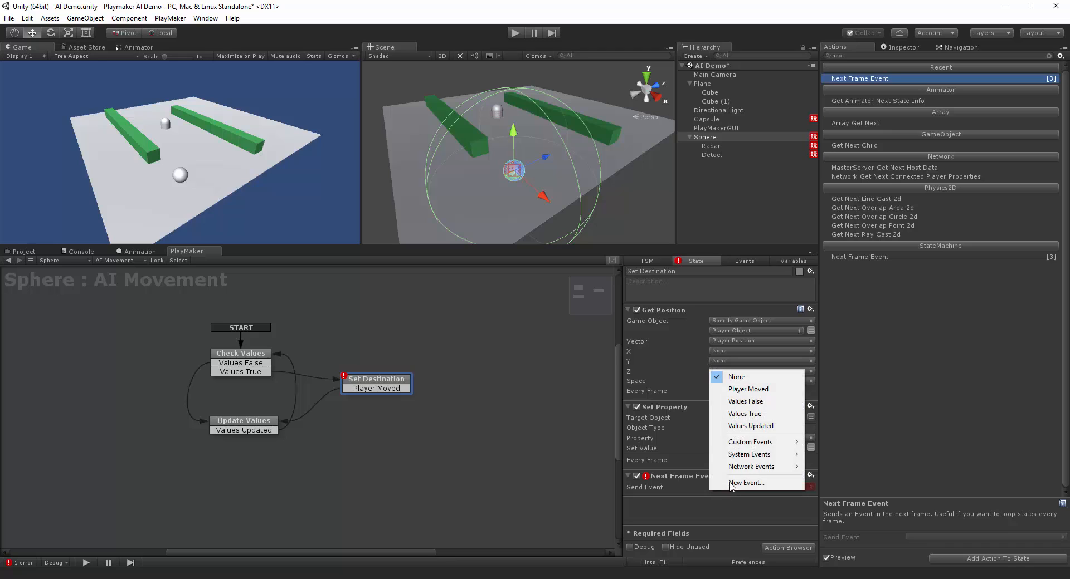
left_click(750, 390)
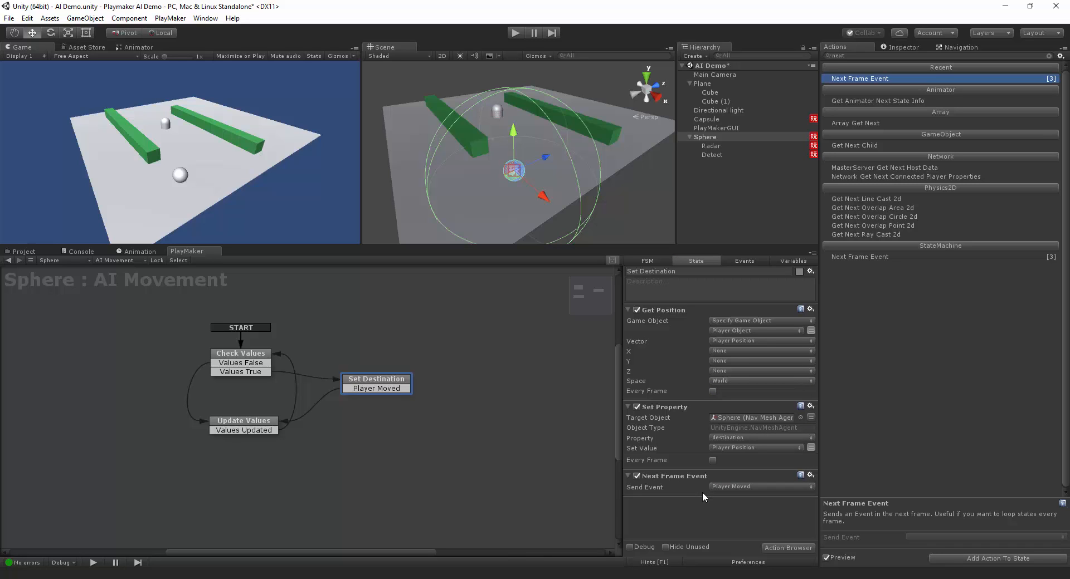
Play-test the scene, examining the Check Values state and how the Sphere chases the capsule, and stop the test.
left_click(516, 33)
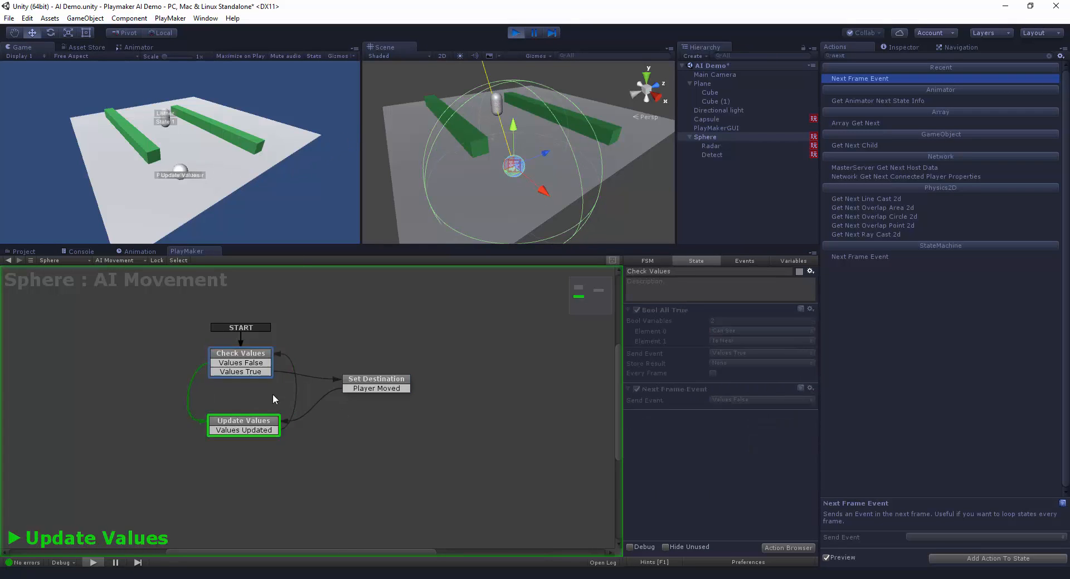
left_click(271, 355)
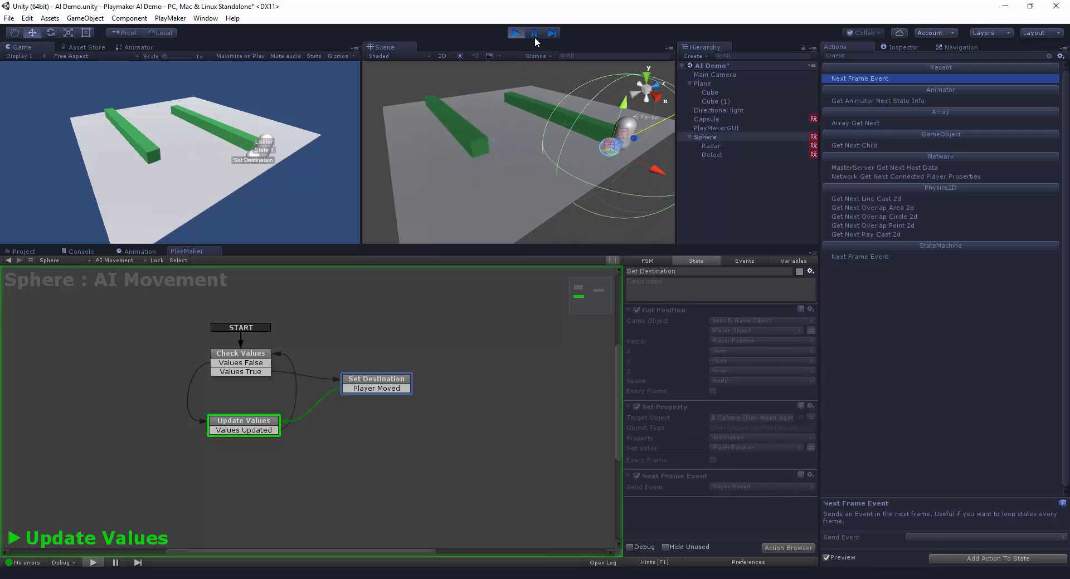
left_click(517, 33)
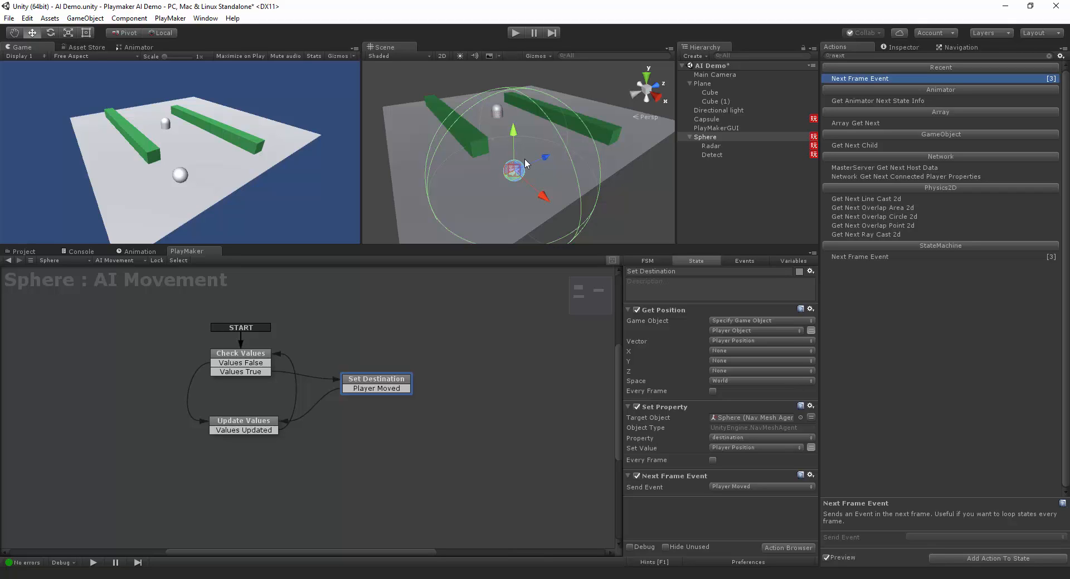
Set the speed of the Sphere's Nav Mesh Agent to 1 and run the scene again.
left_click(908, 48)
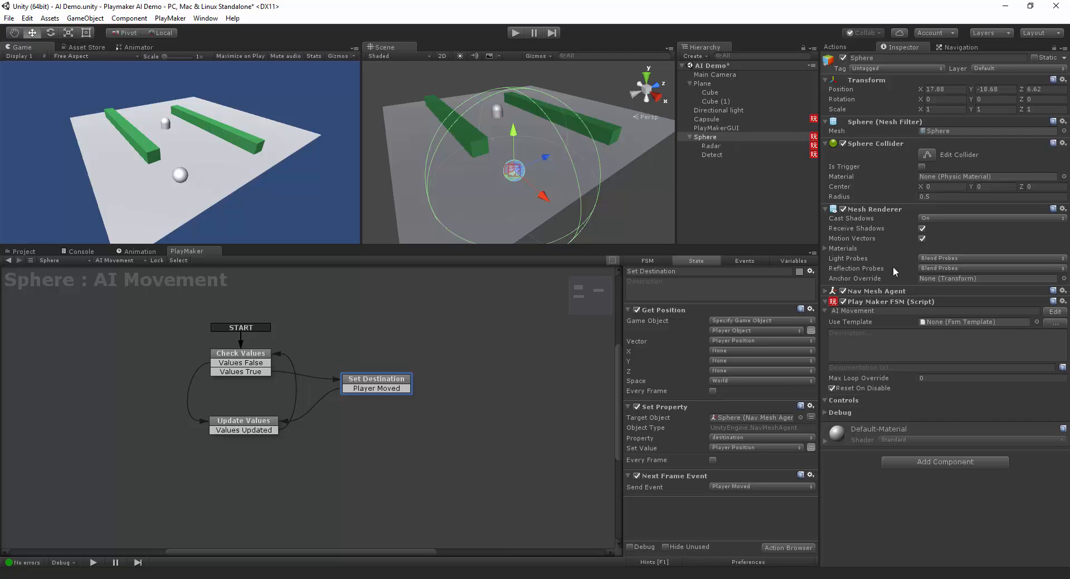
left_click(826, 291)
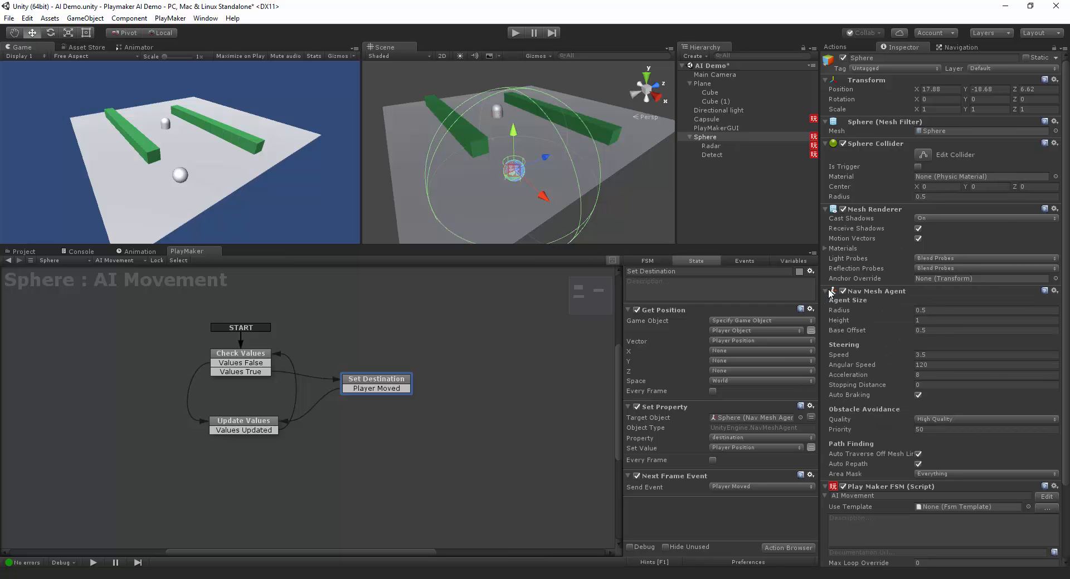
left_click(945, 356)
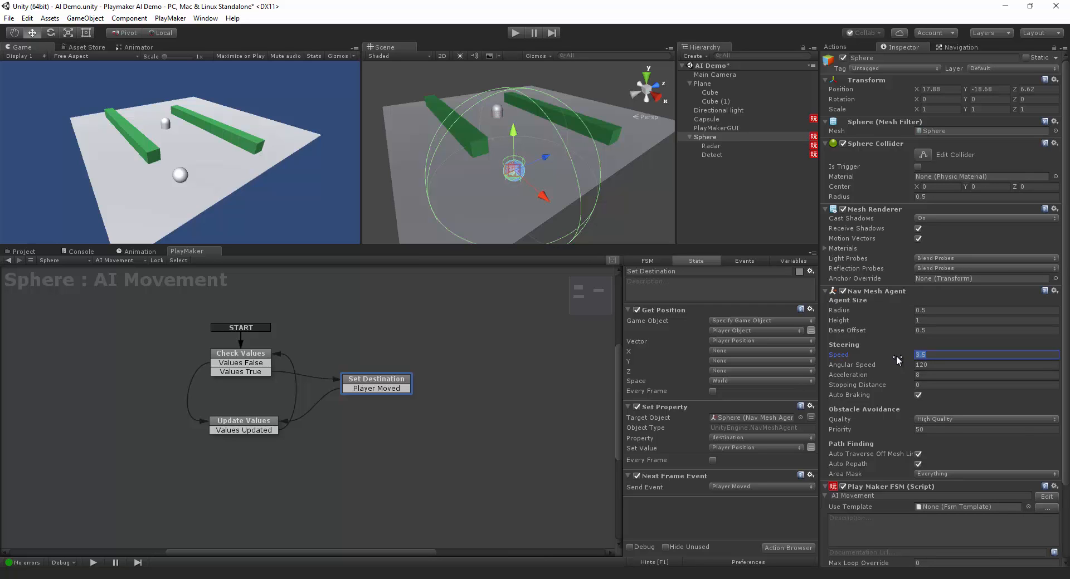
type("1")
left_click(516, 34)
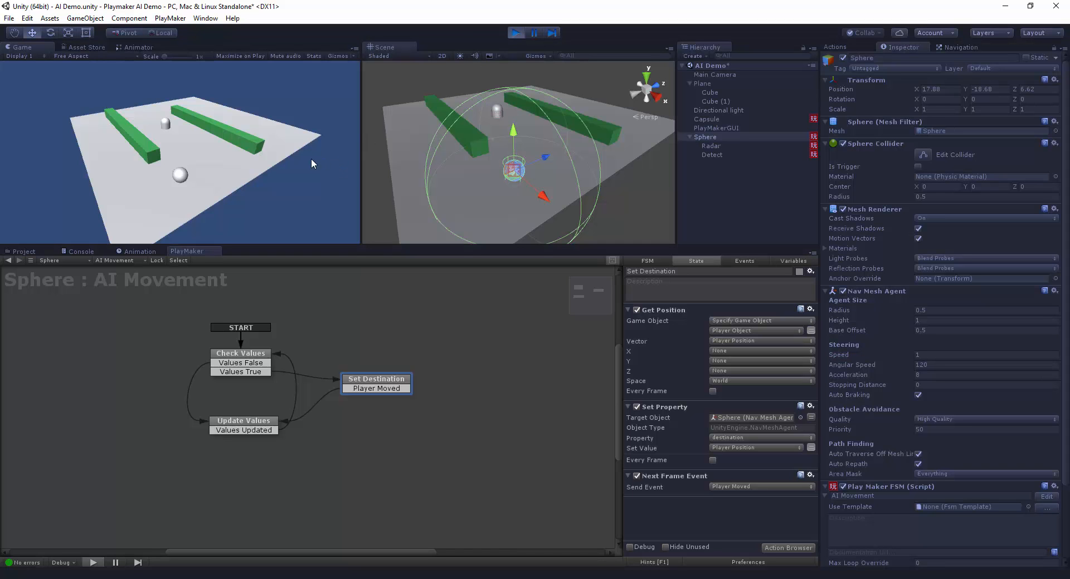